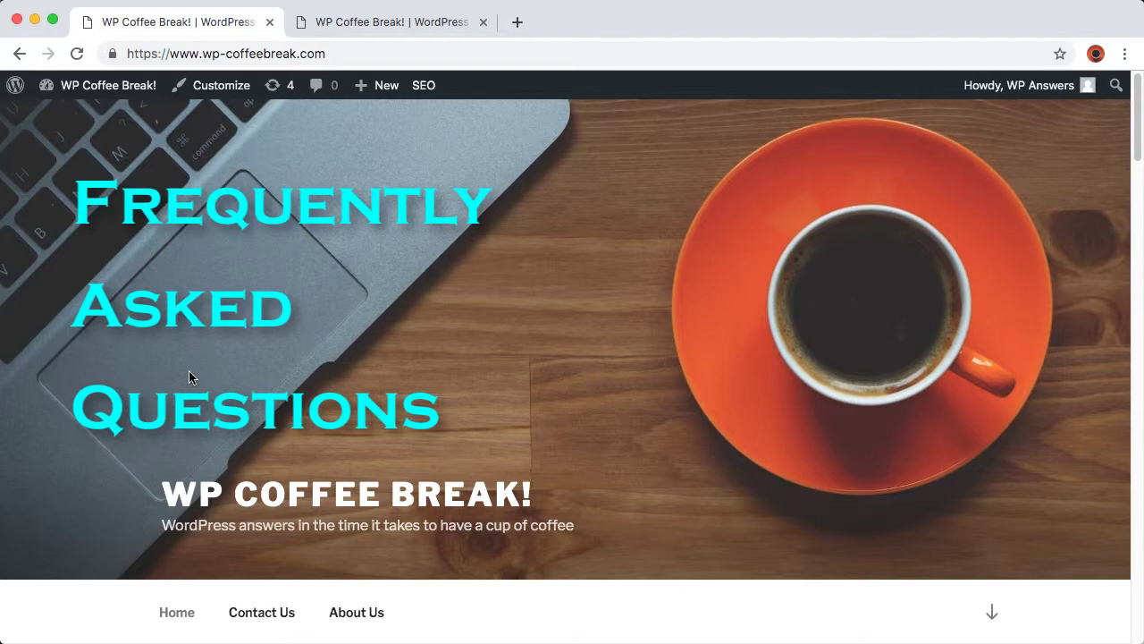
Step: Create a new page titled 'My FAQ Page' and paste in the FAQ text
mouse_move(98, 85)
left_click(86, 117)
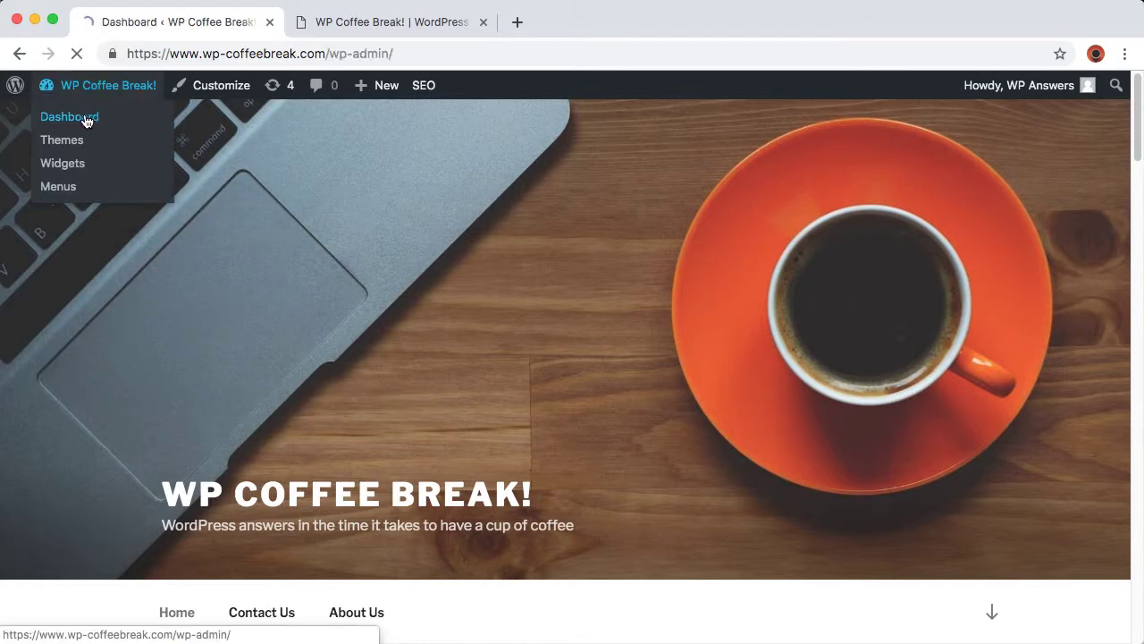
left_click(183, 348)
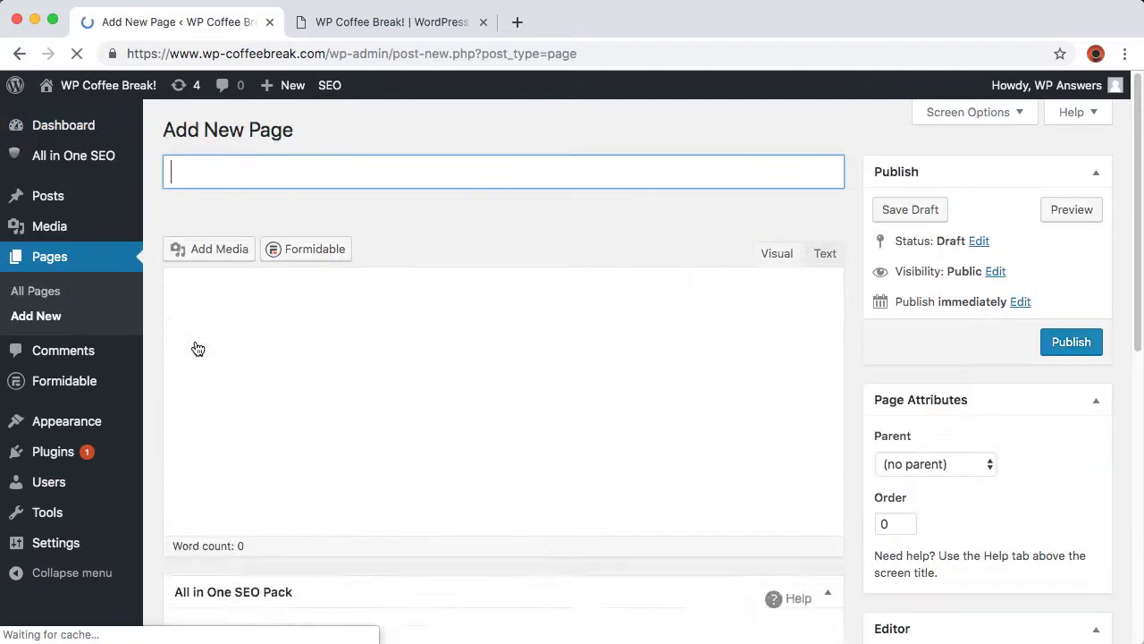
type("My FA")
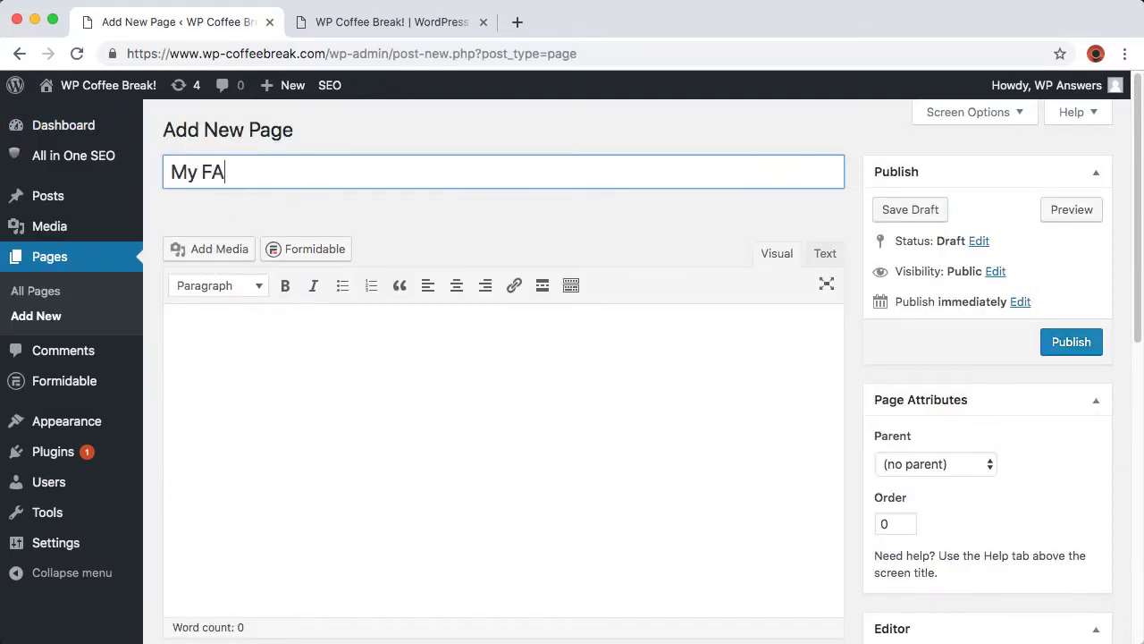
type("Q Page")
key("Tab")
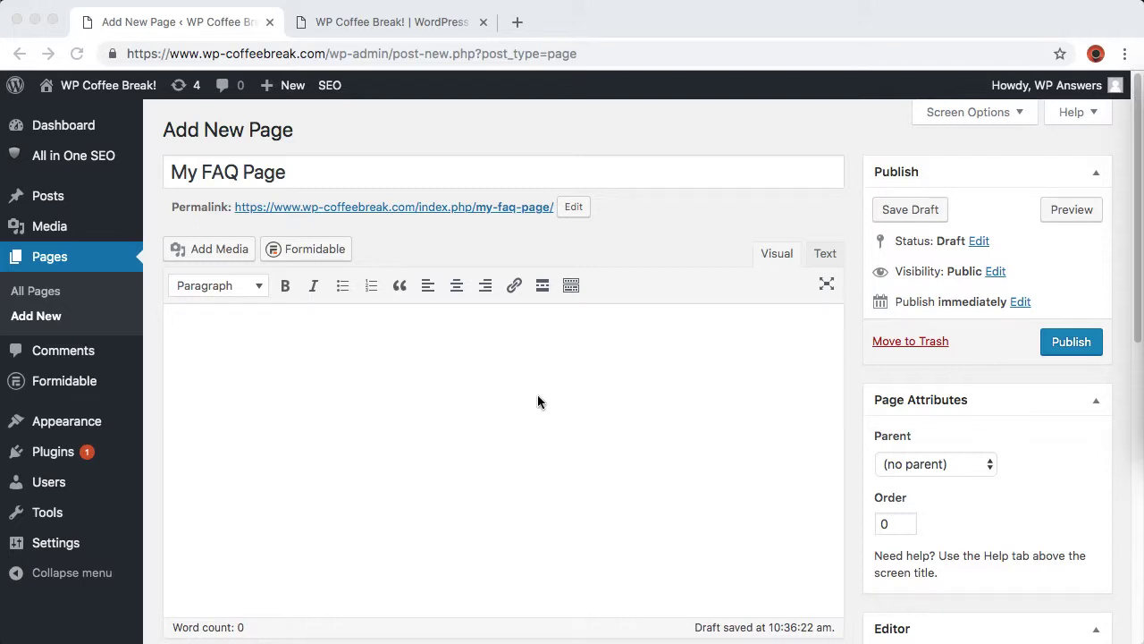
key("super+v")
Step: Make 'House Cleaning FAQ' a Heading 1 and join the broken microwave lines
scroll(230, 281, "down", 1)
left_click(242, 249)
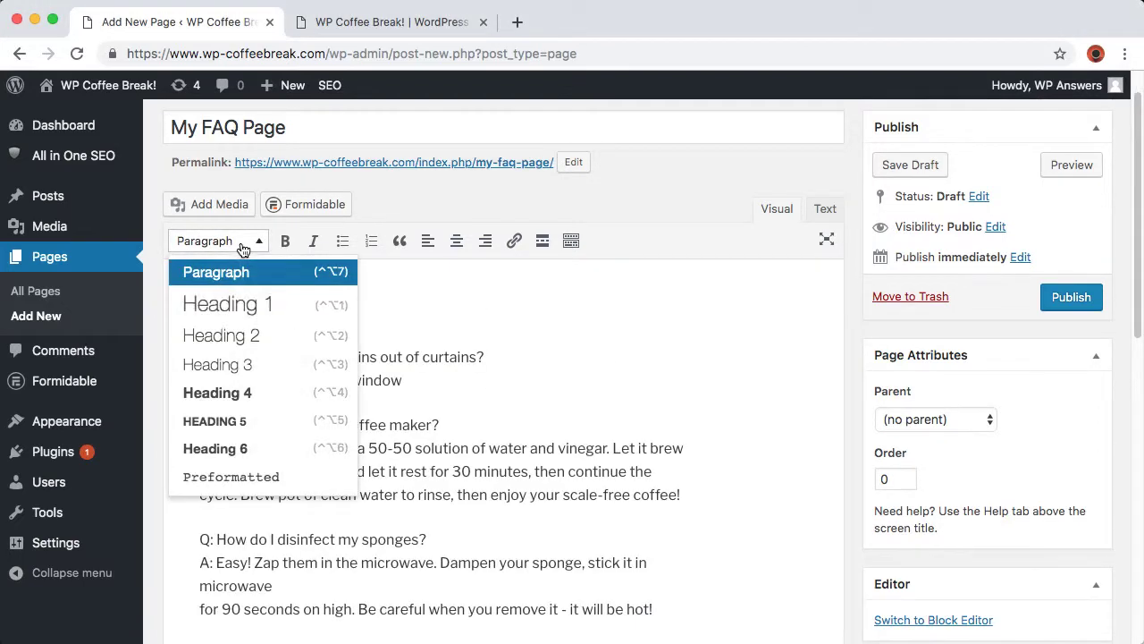
left_click(227, 304)
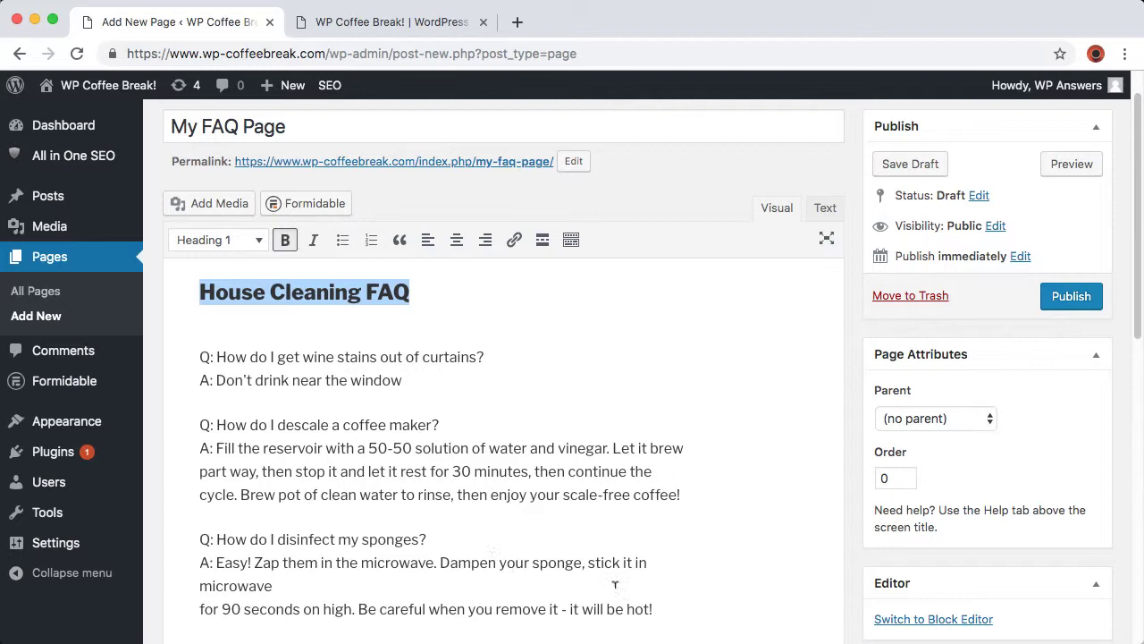
left_click(193, 583)
key("BackSpace")
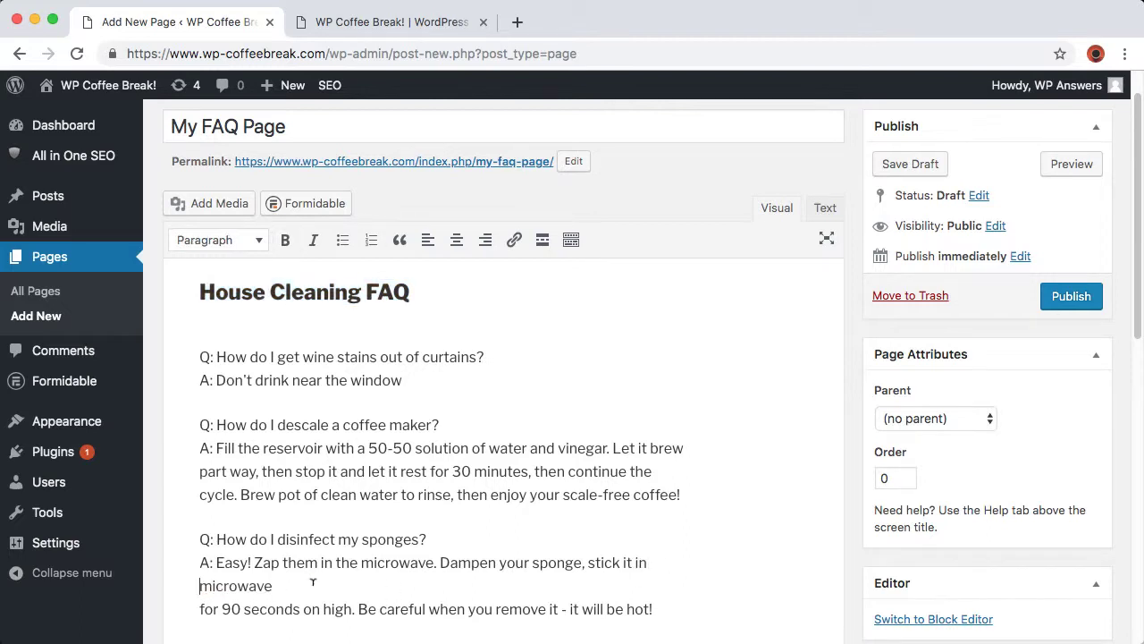
type("the")
key("BackSpace")
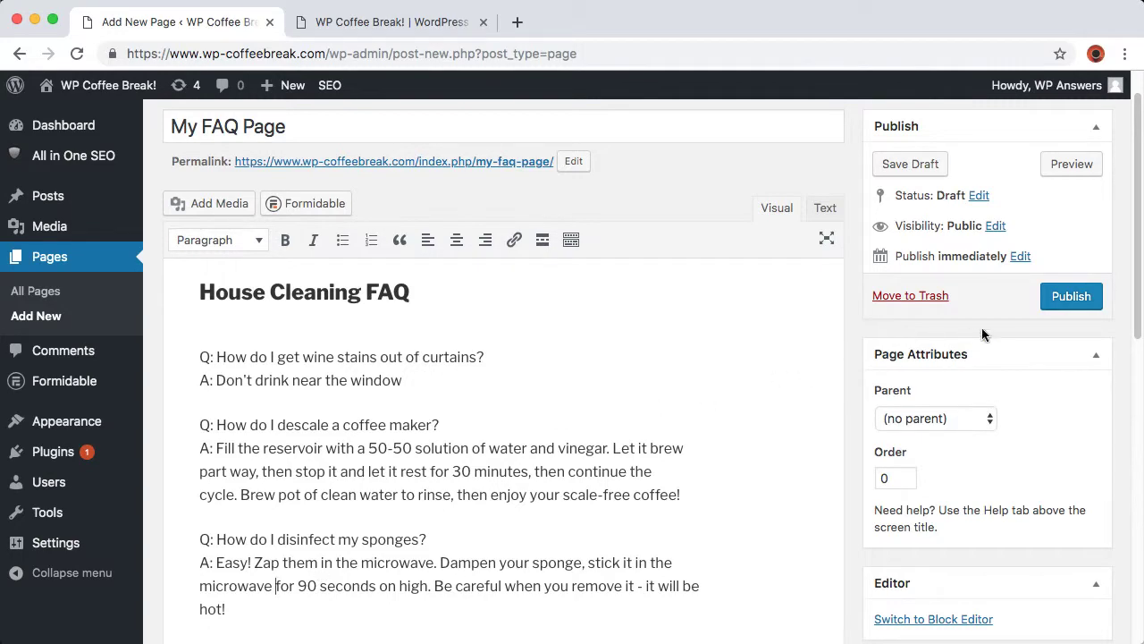
Step: Publish My FAQ Page and view it on the live site
left_click(1055, 296)
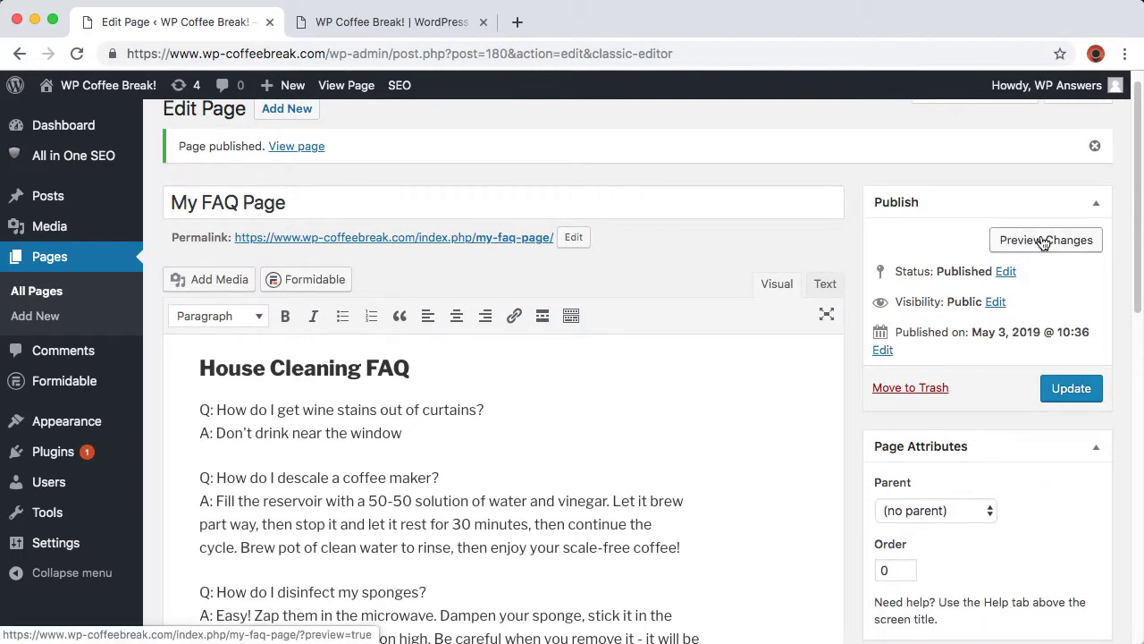
left_click(346, 85)
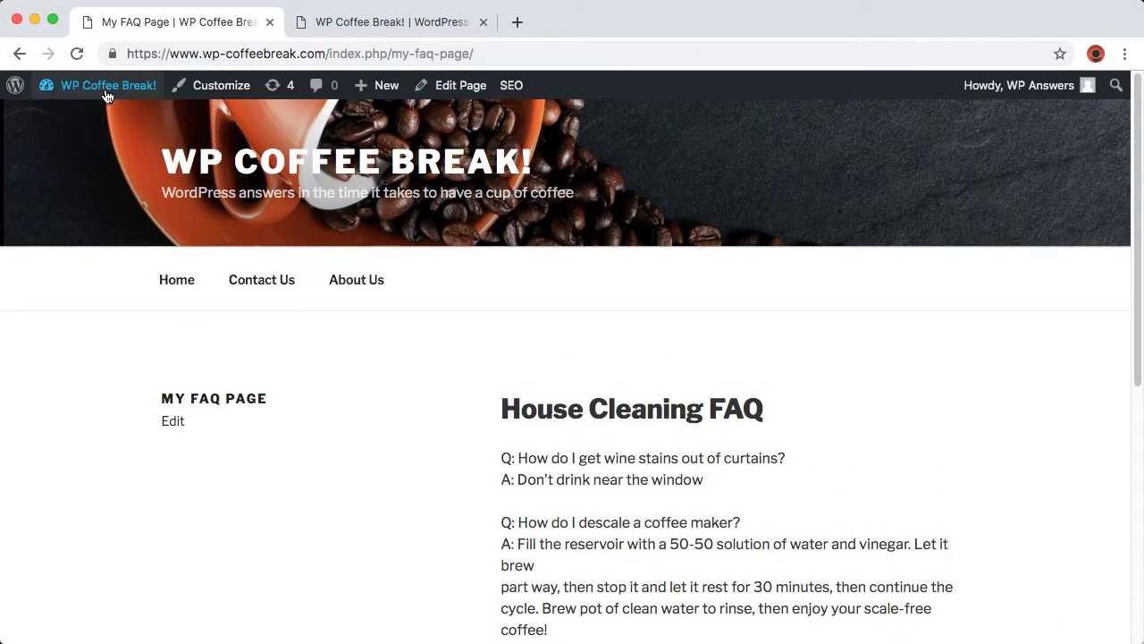
left_click(86, 116)
mouse_move(49, 320)
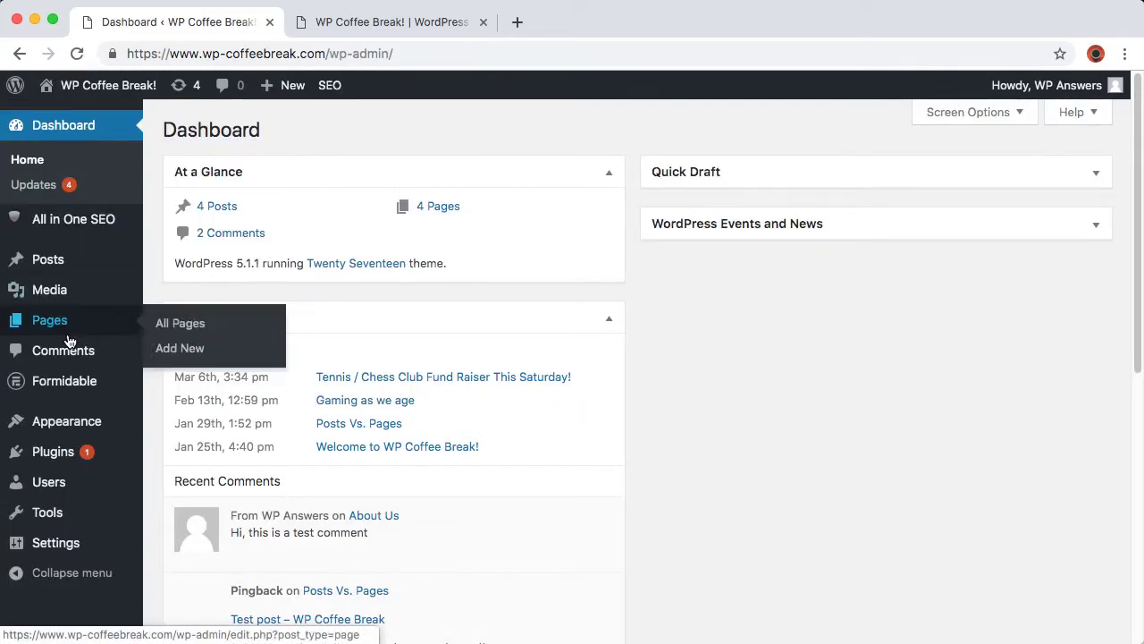
Step: Search the plugin directory for 'ultimate faq' and install it
left_click(36, 451)
left_click(268, 126)
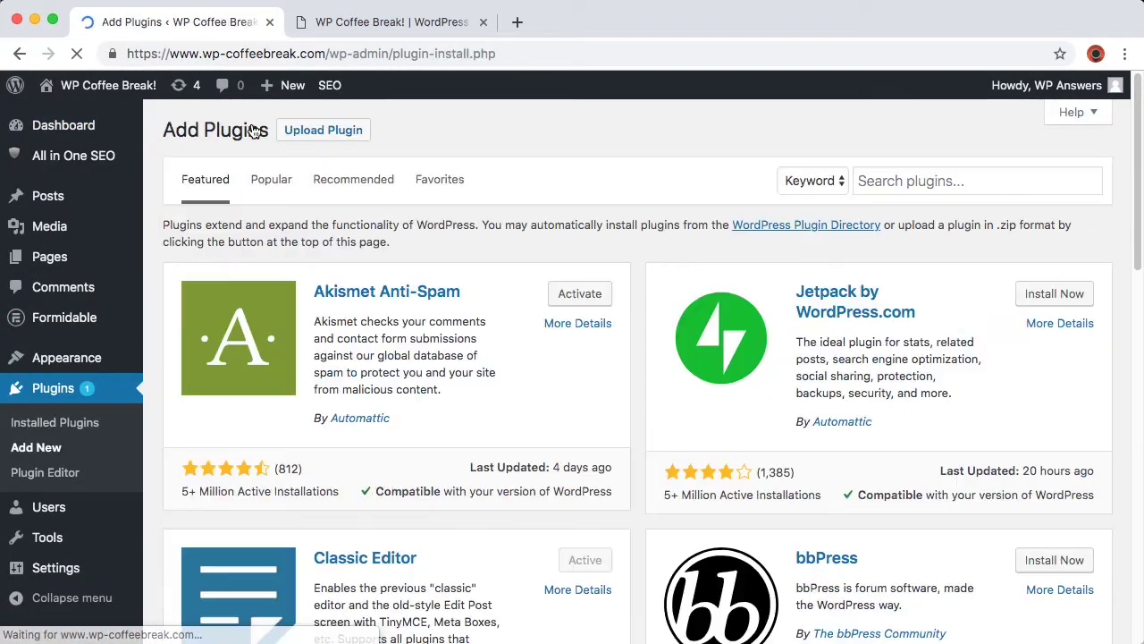
left_click(891, 181)
type("ultimate faq")
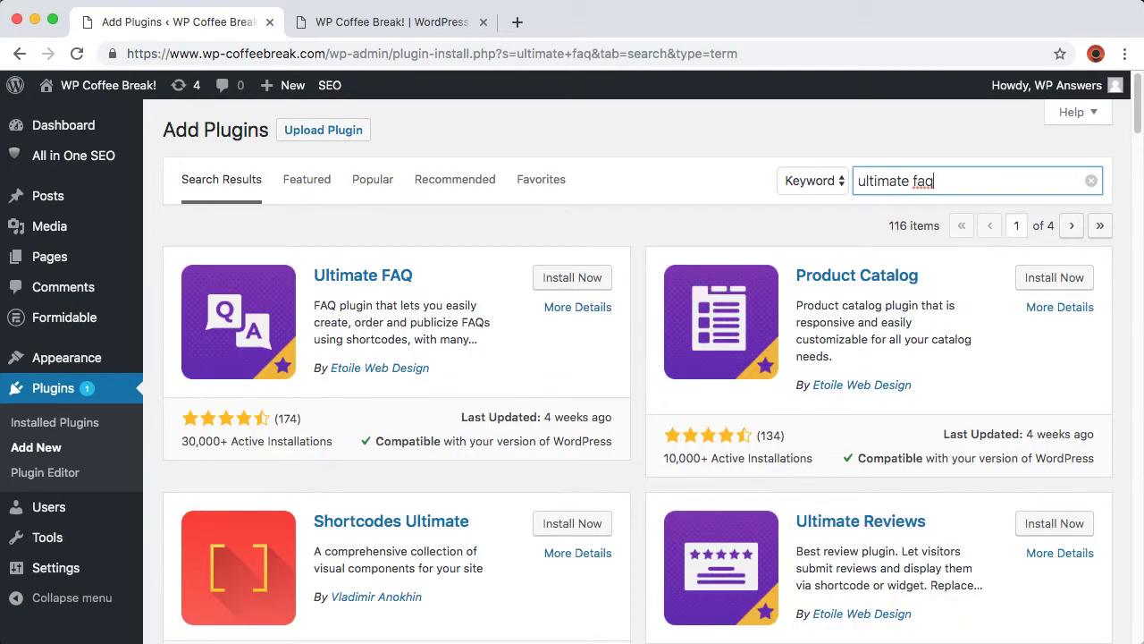
left_click(564, 280)
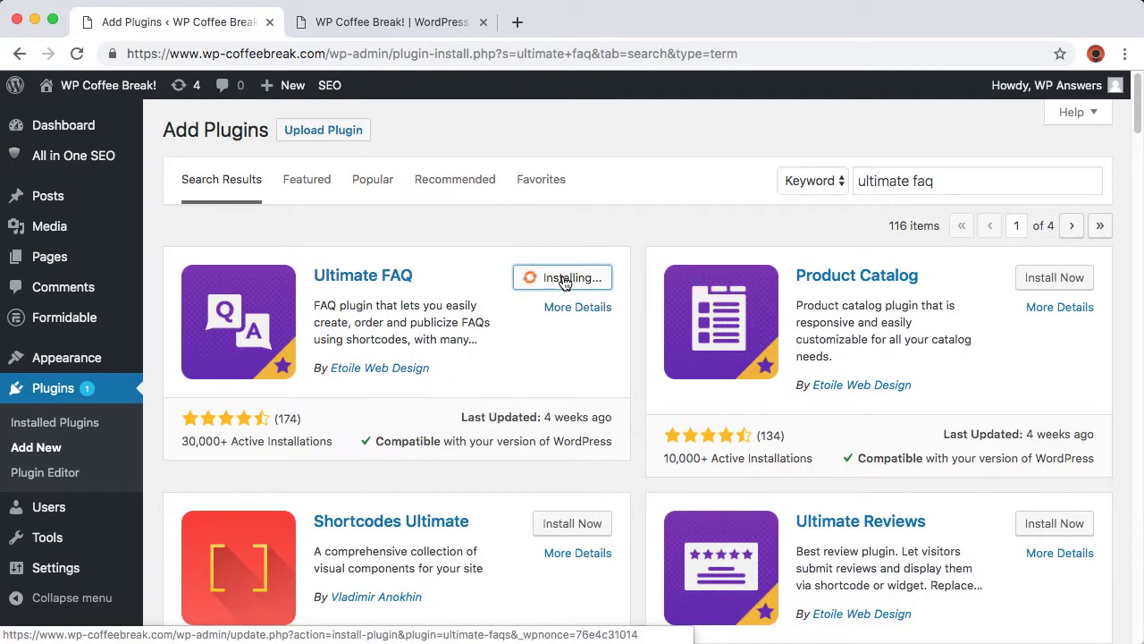
Step: Activate Ultimate FAQ and add category House Cleaning: 'Answers to your house cleaning question'
left_click(564, 280)
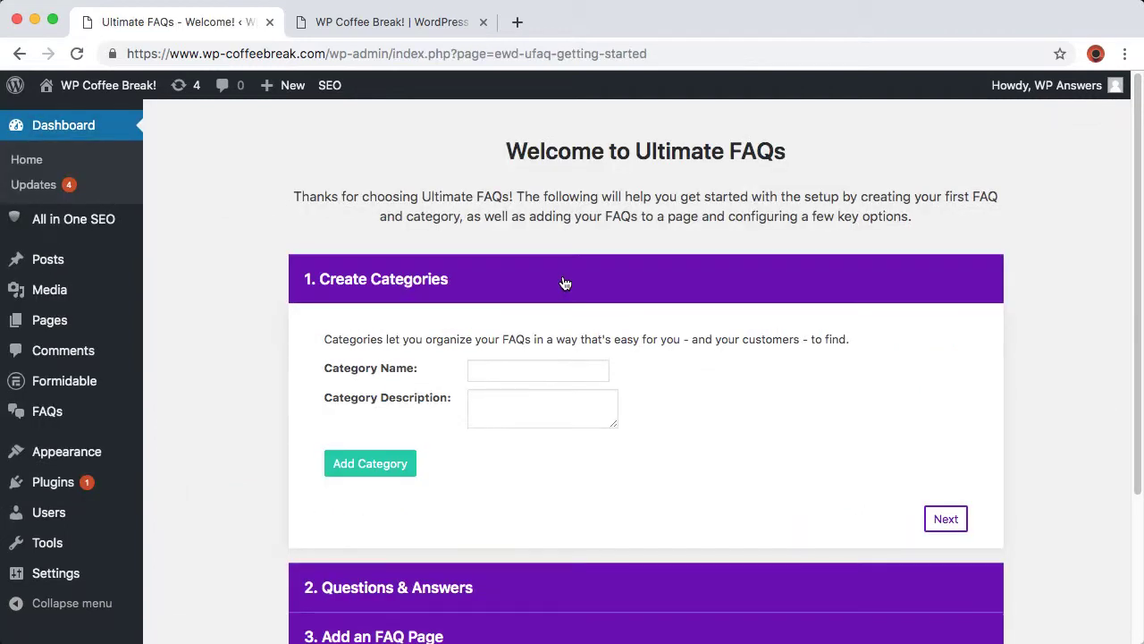
left_click(485, 373)
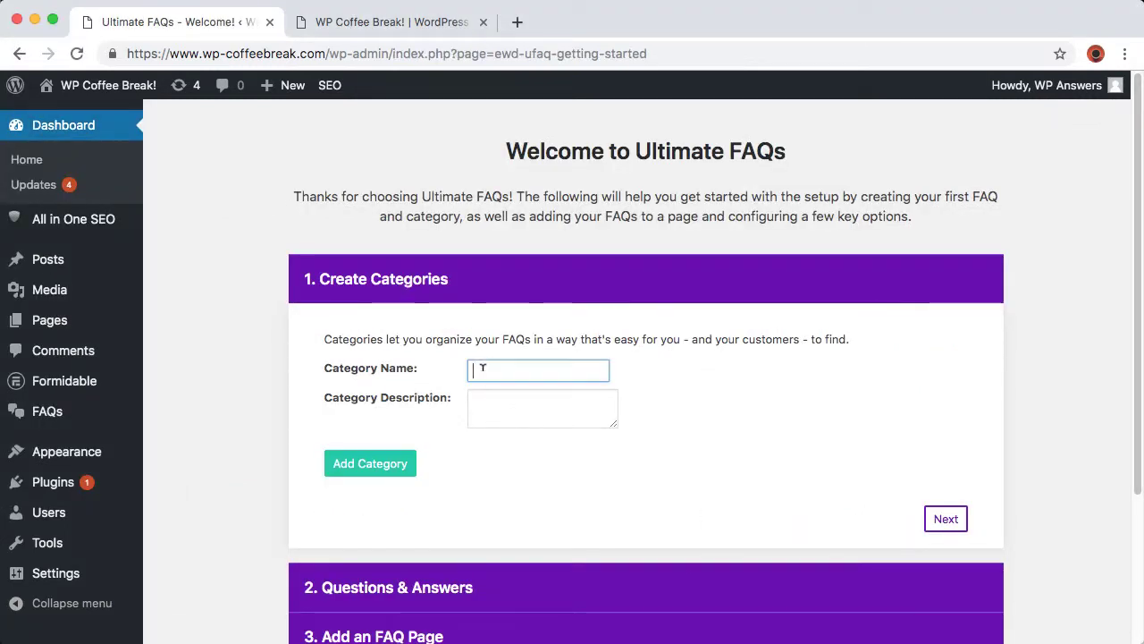
type("House Cleaning")
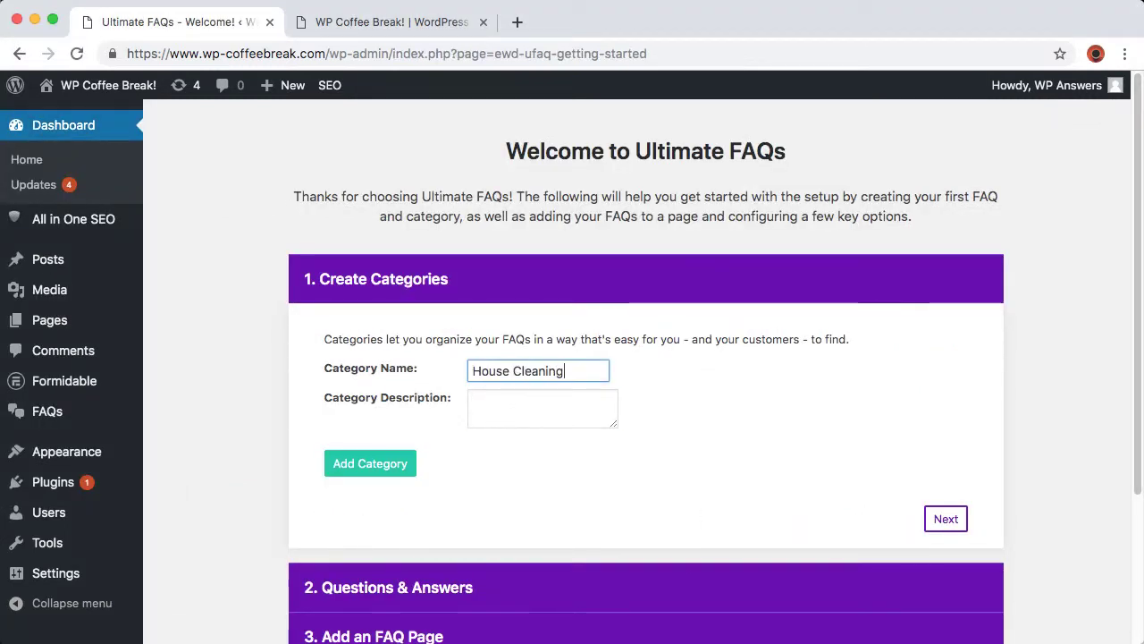
key("Tab")
type("Answers to your h")
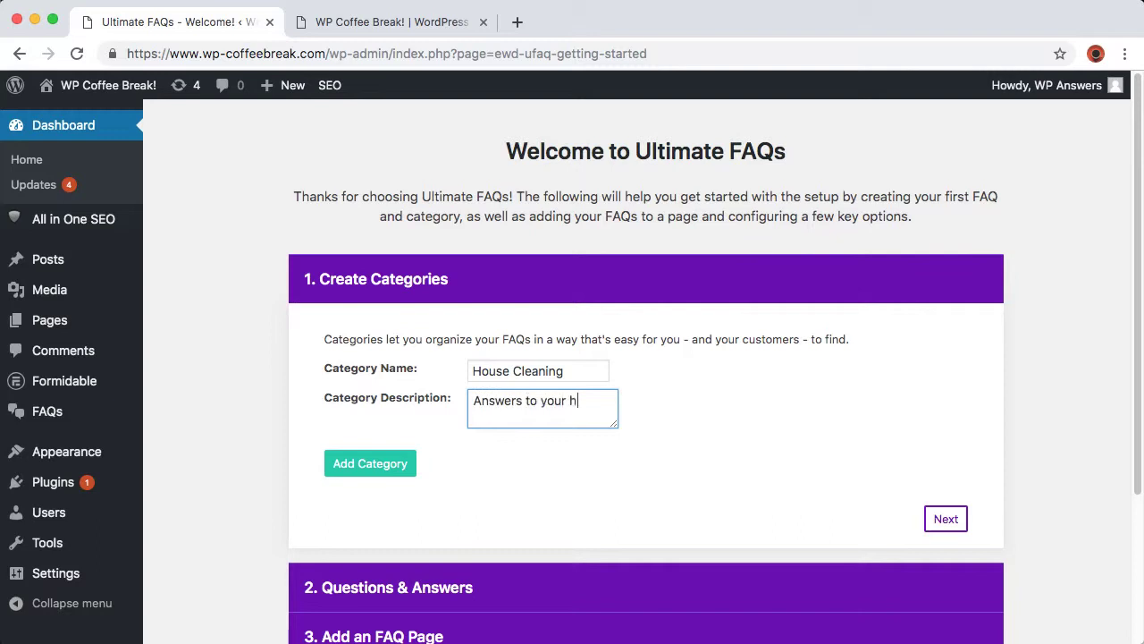
type("ouse cleaning questions")
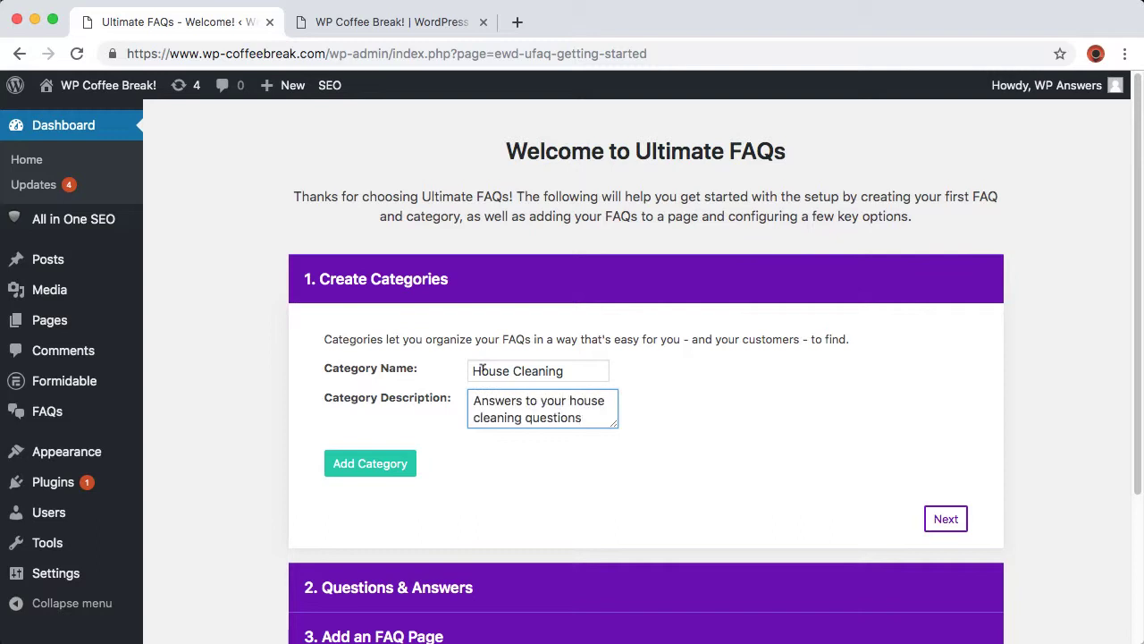
left_click(376, 465)
Step: Add category Car Repair described as 'Solutions to common car repair problems'
left_click(503, 370)
type("Car R")
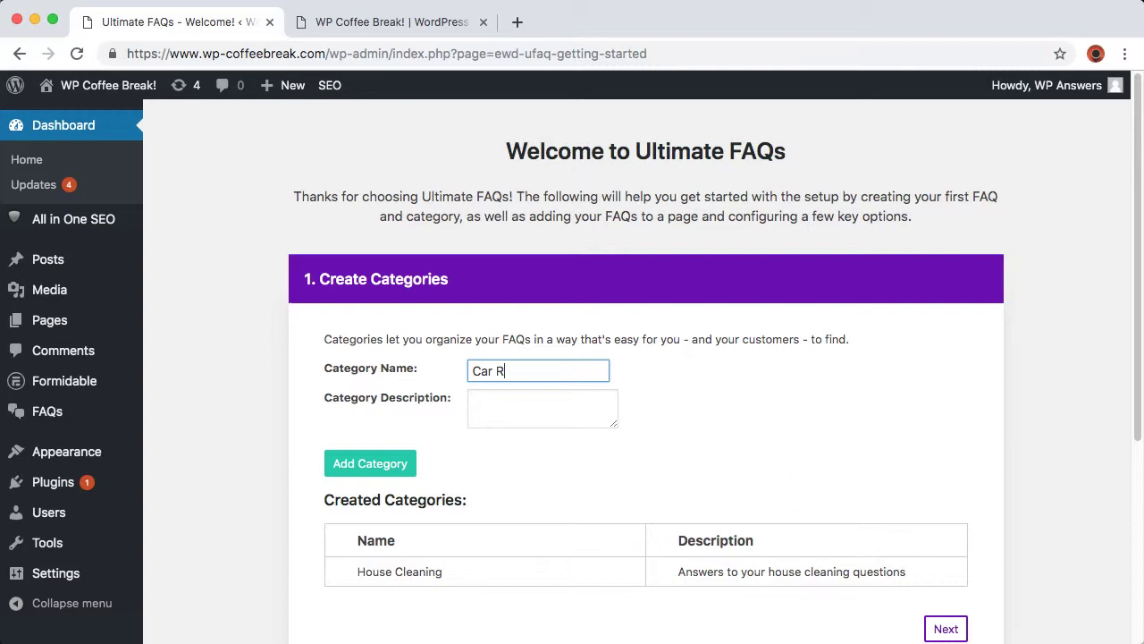
type("epair")
key("Tab")
type("Solutions to ")
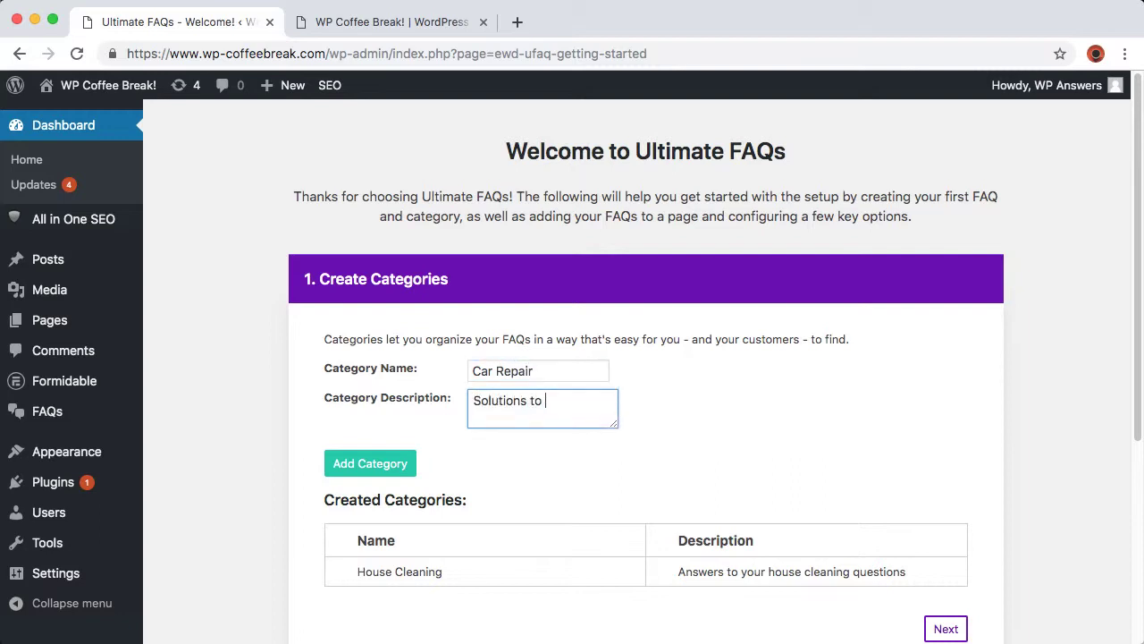
type("common car repair proble")
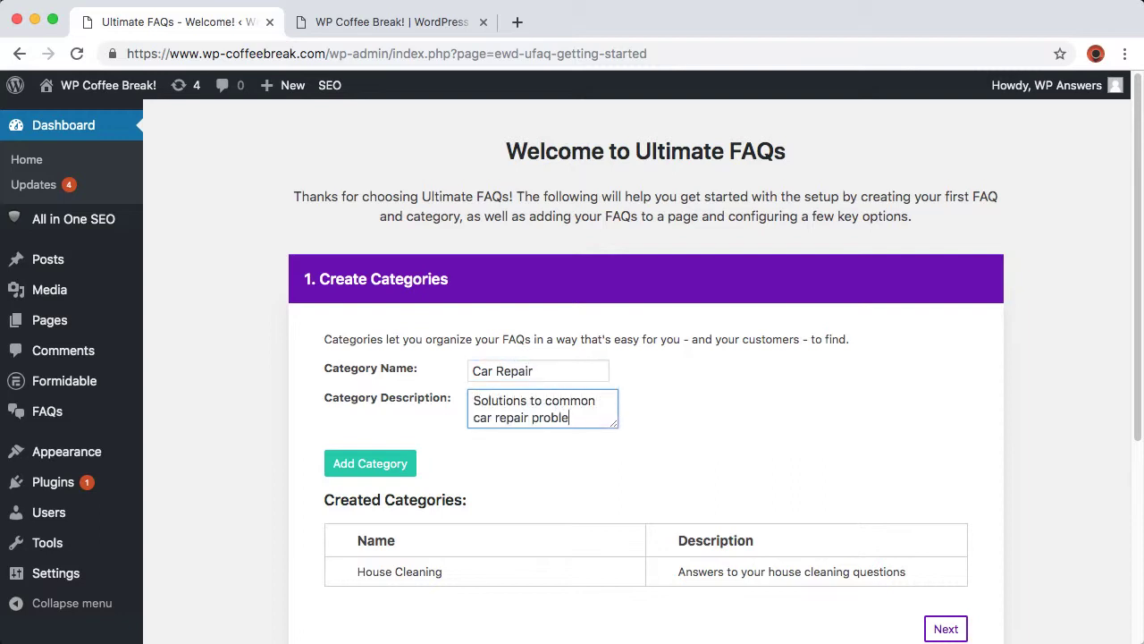
type("ms")
left_click(396, 465)
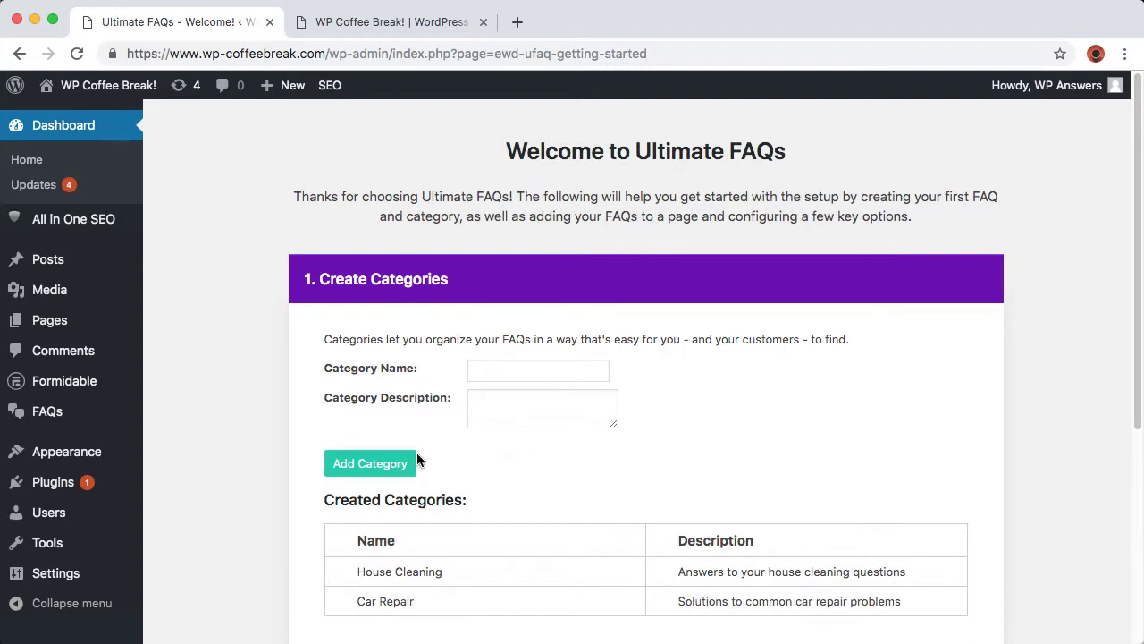
Step: Add the FAQ 'How do I get wine stains out of curtains?' with its answer
scroll(805, 452, "down", 4)
left_click(943, 423)
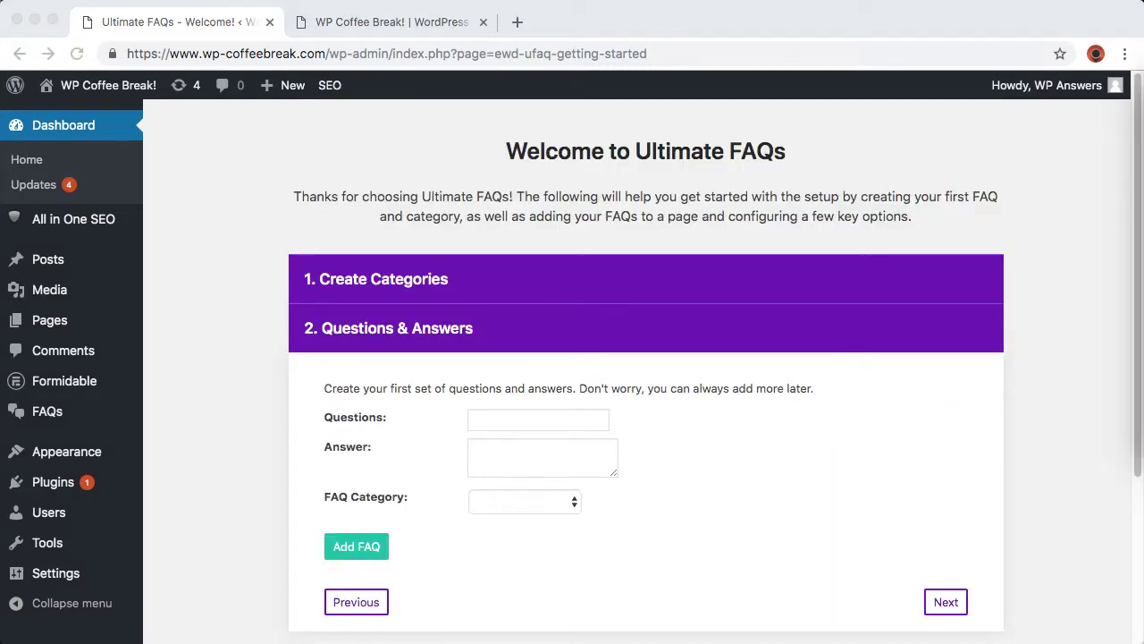
left_click(503, 413)
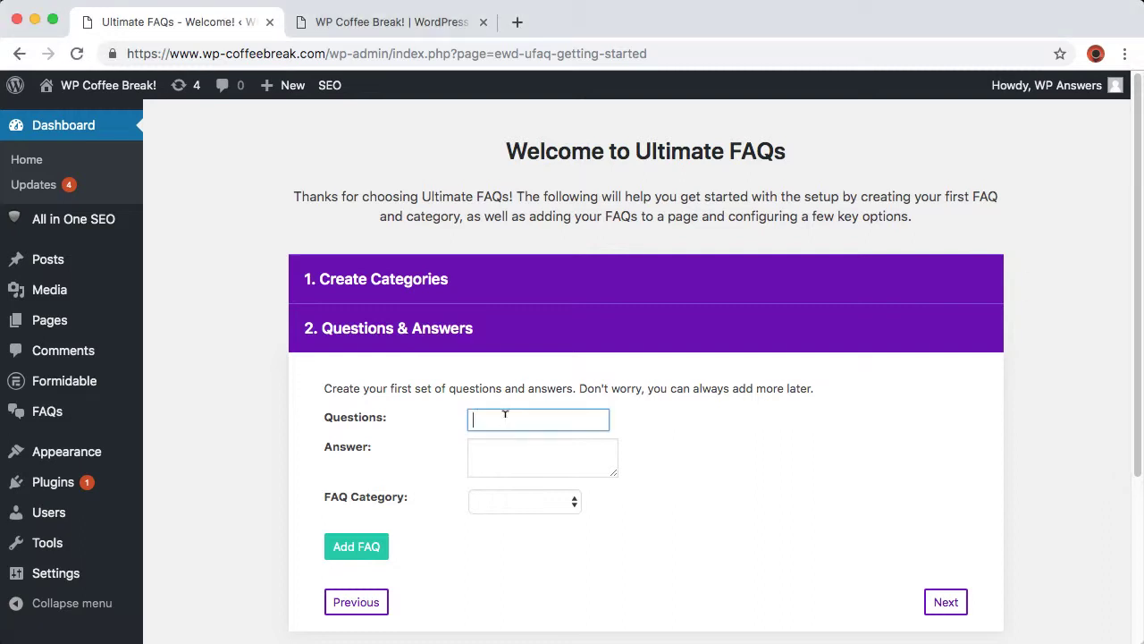
type("How do I get wine stains out of curtains?")
left_click(537, 455)
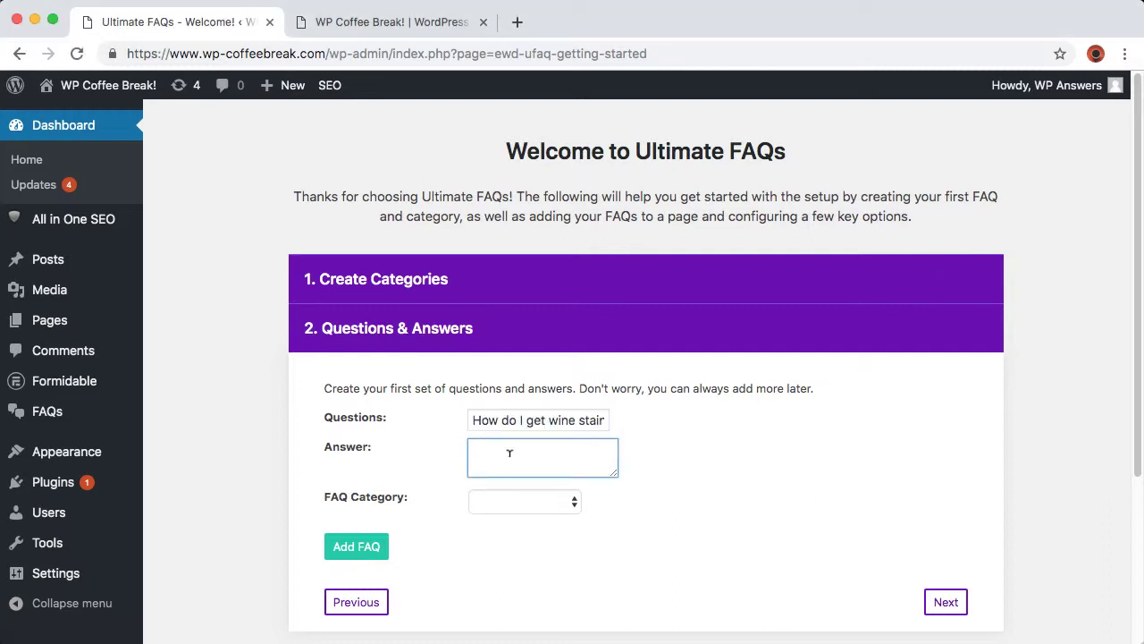
type("Don't drink near the window")
left_click(522, 504)
left_click(375, 548)
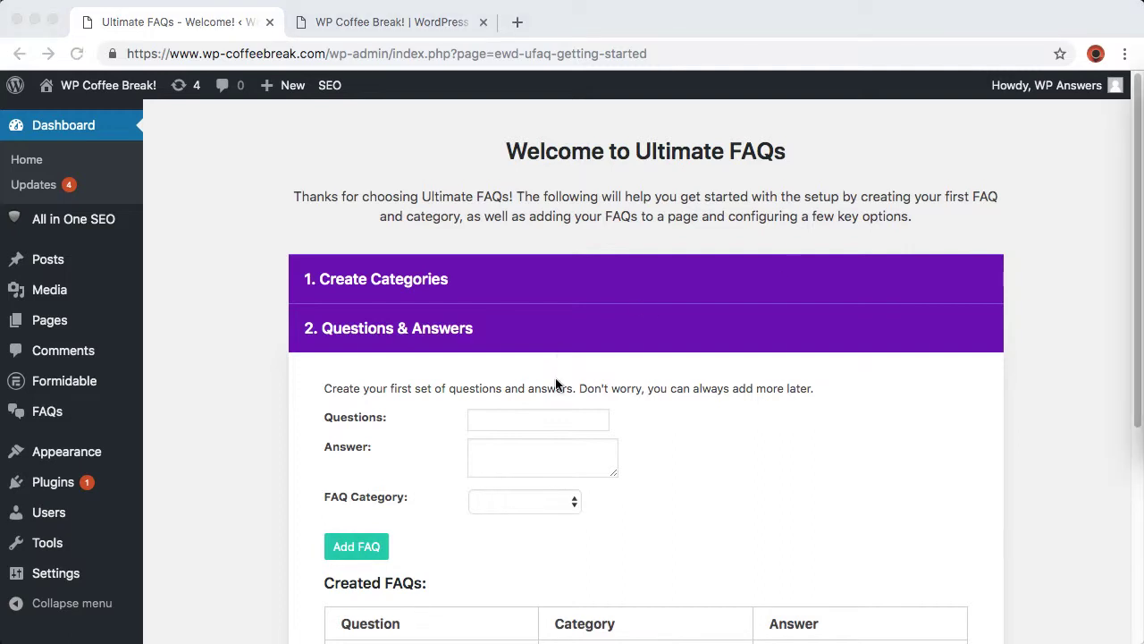
Step: Add 'How do I descale a coffee maker?' with its brewing answer under House Cleaning
left_click(536, 419)
type("How do I descale a coffee maker?")
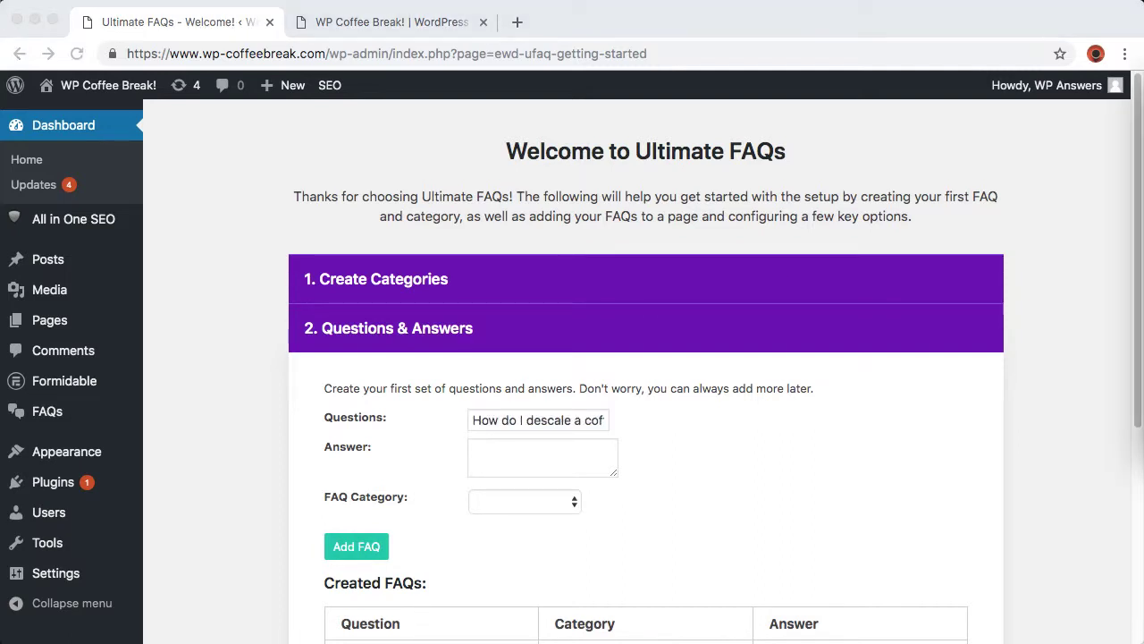
left_click(474, 454)
type("Let it brew part way, then stop it and let it rest for 30 minutes, then continue the cycle.  Brew pot of clean water to rinse, then enjoy your scale-free coffee!")
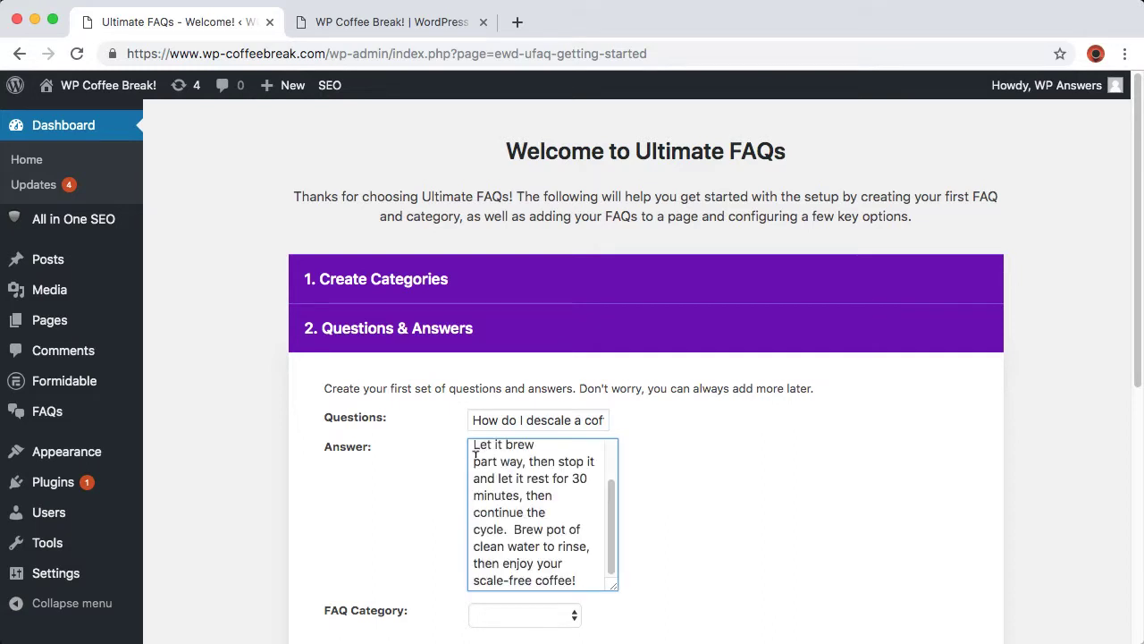
left_click(525, 615)
scroll(402, 599, "down", 2)
left_click(356, 587)
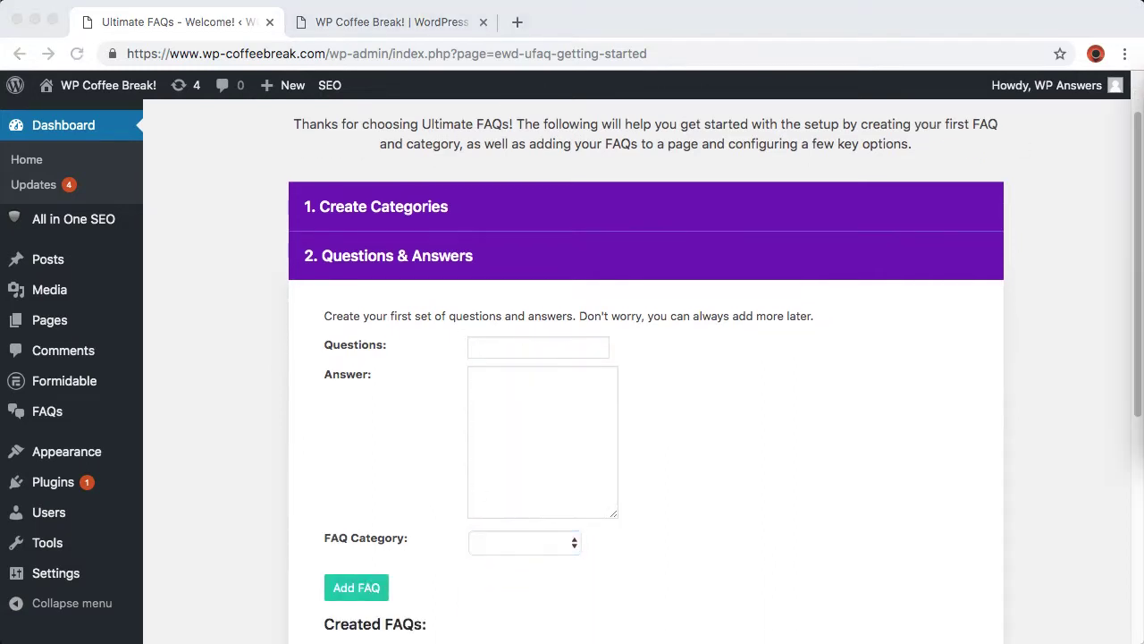
Step: Add 'How do I disinfect my sponges?' answered with the microwave tip
left_click(493, 348)
type("How do I disinfect my sponges?")
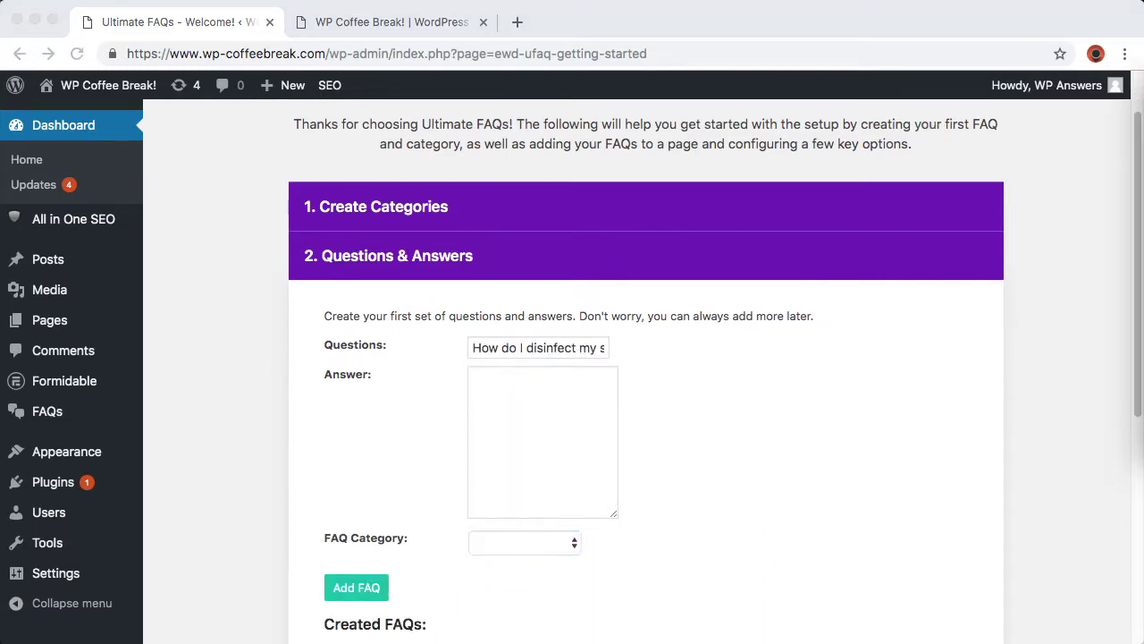
left_click(536, 452)
type("Easy! Zap them in the microwave. Dampen your sponge, stick it in microwave for 90 seconds on high. Be careful when you remove it - it will be hot!")
left_click(356, 587)
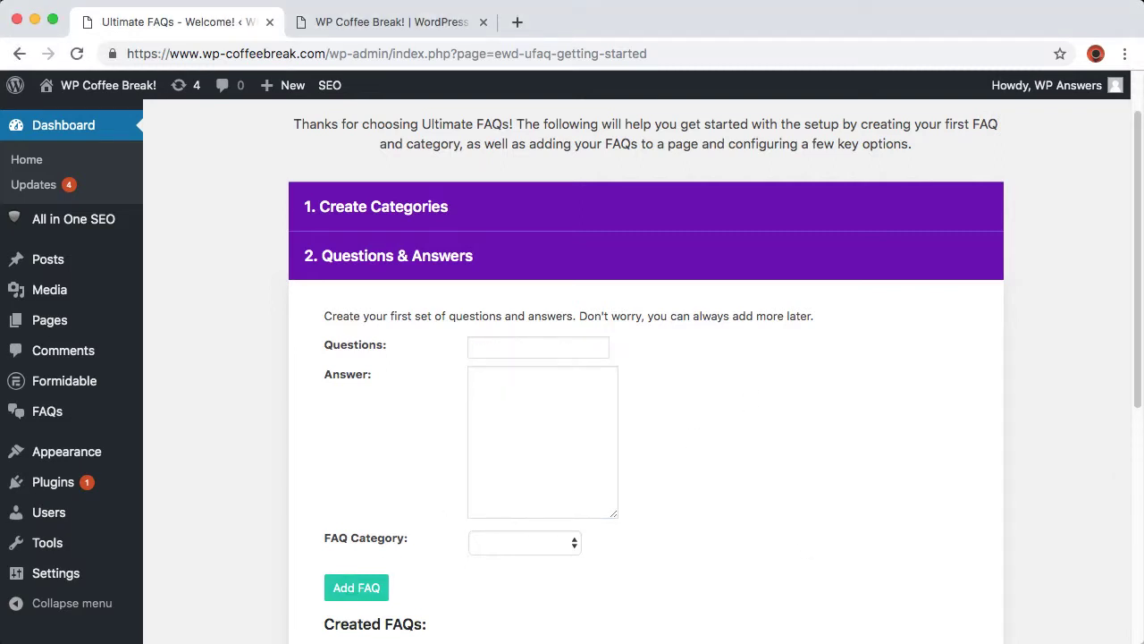
Step: Add 'What's that noise my car makes?' under Car Repair, then advance to the page step
type("What's that noise my car makes?")
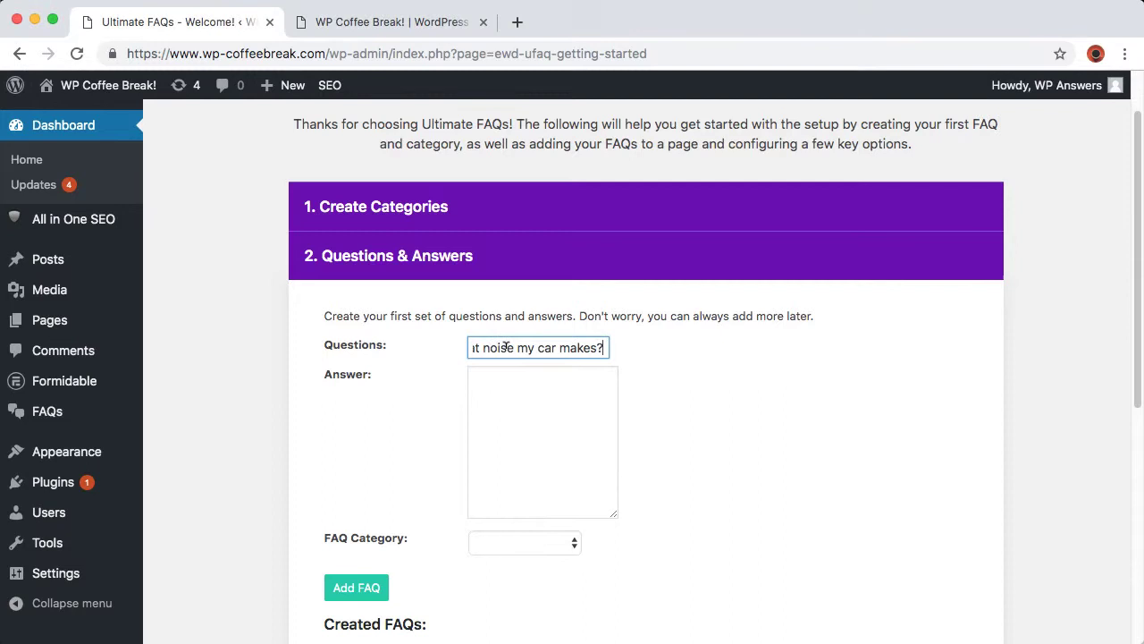
left_click(498, 454)
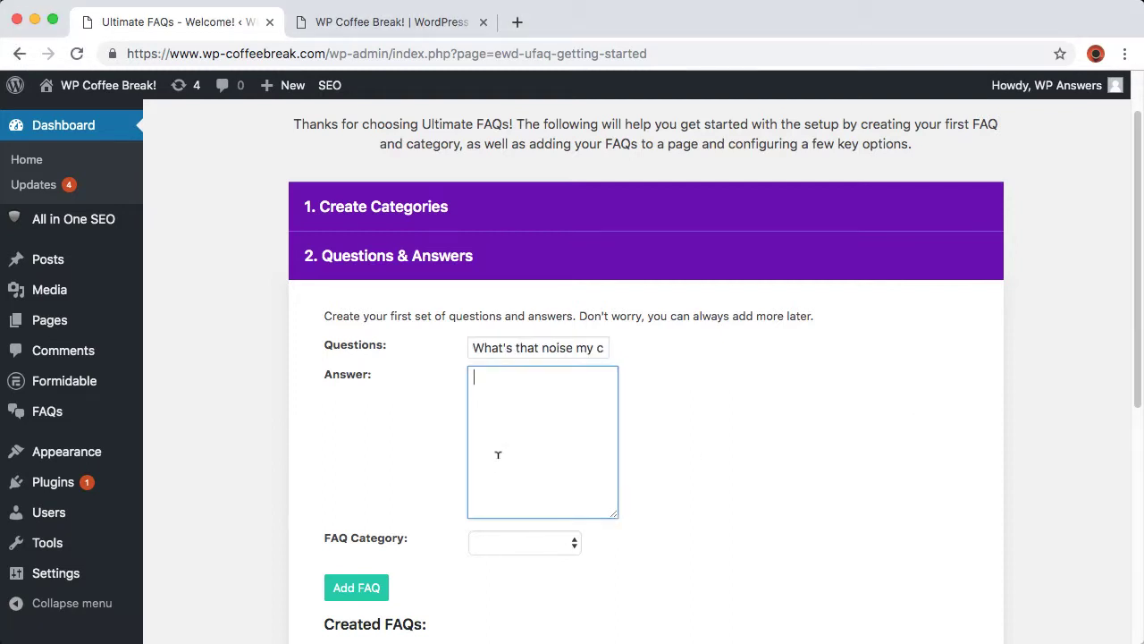
type("Have you tried turning up the radio?")
left_click(525, 543)
left_click(491, 575)
left_click(356, 587)
scroll(1022, 396, "down", 5)
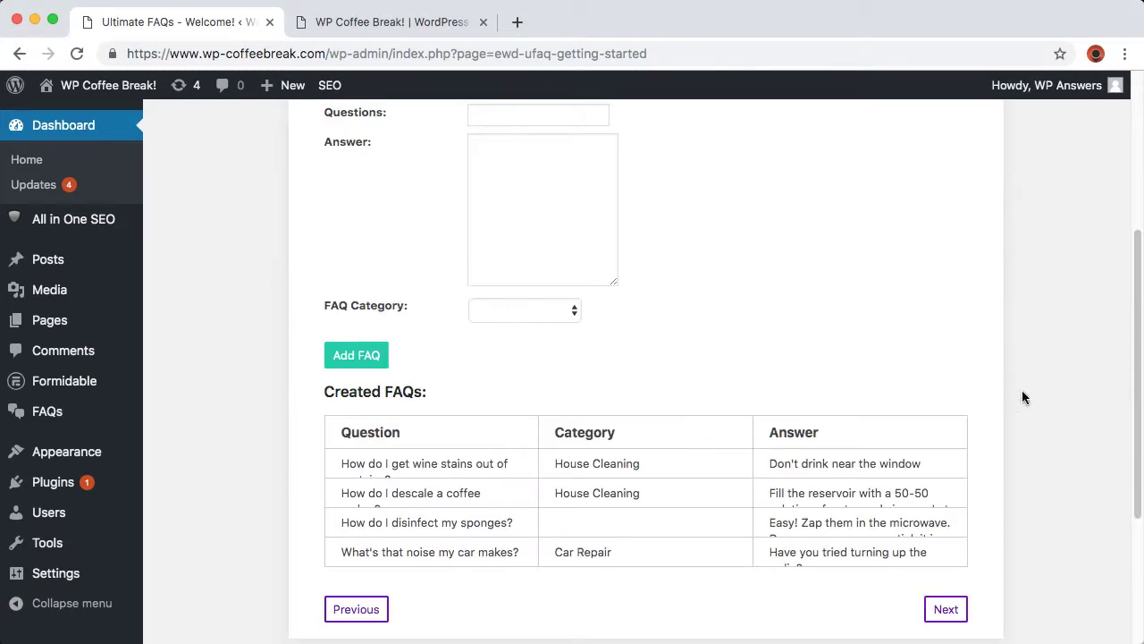
left_click(945, 608)
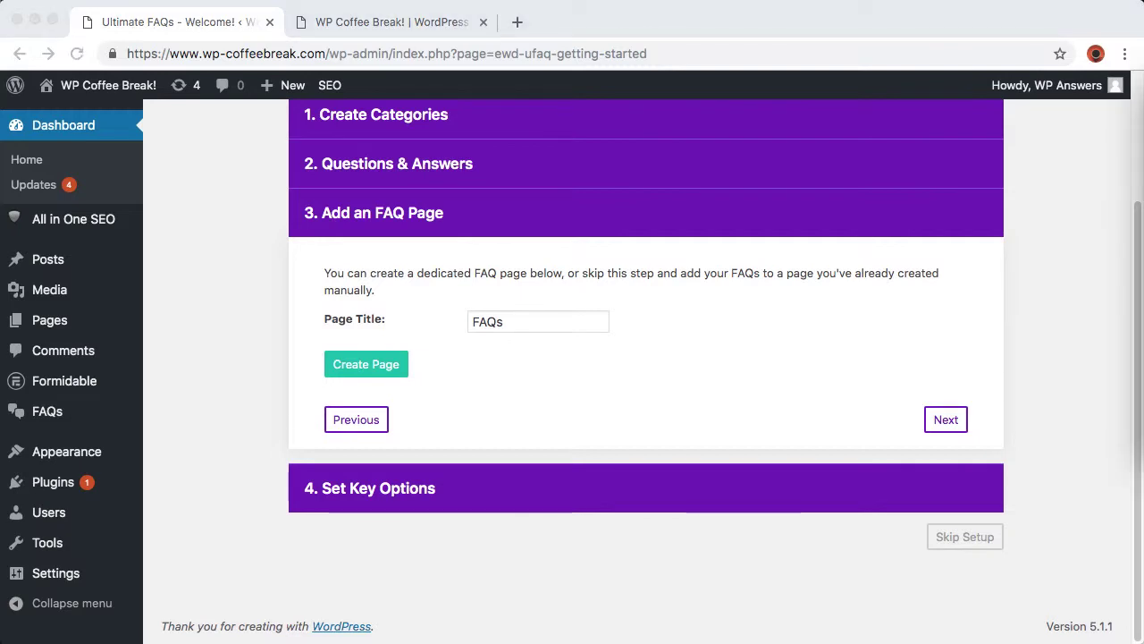
Step: Rename the FAQ page to 'House Cleaning FAQ' and create it
double_click(536, 320)
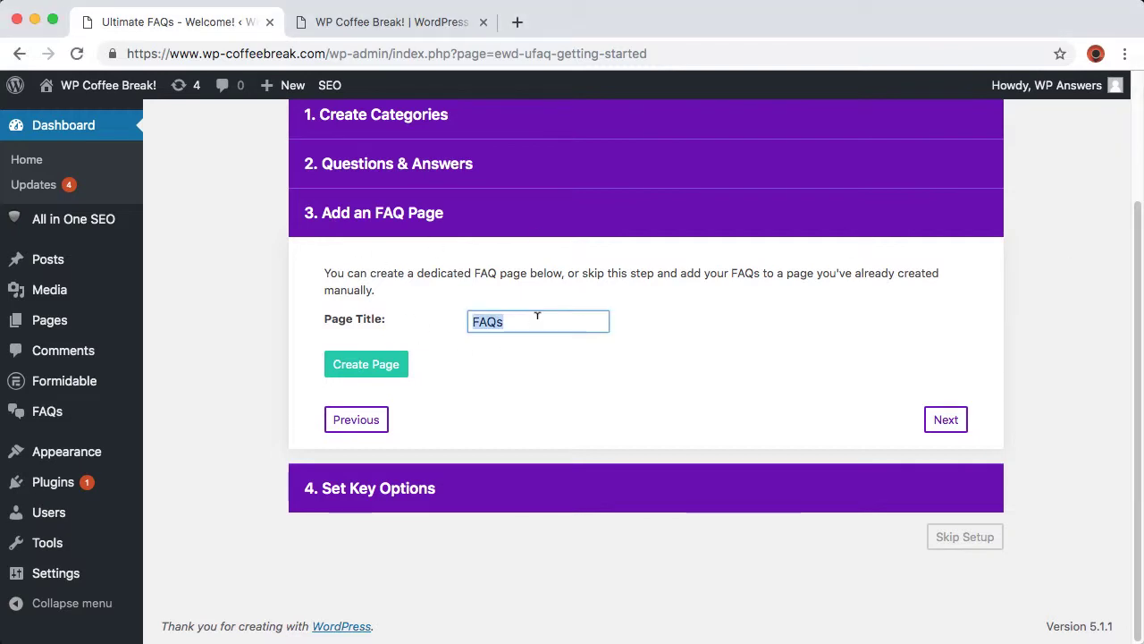
type("House Cleaning FAQ")
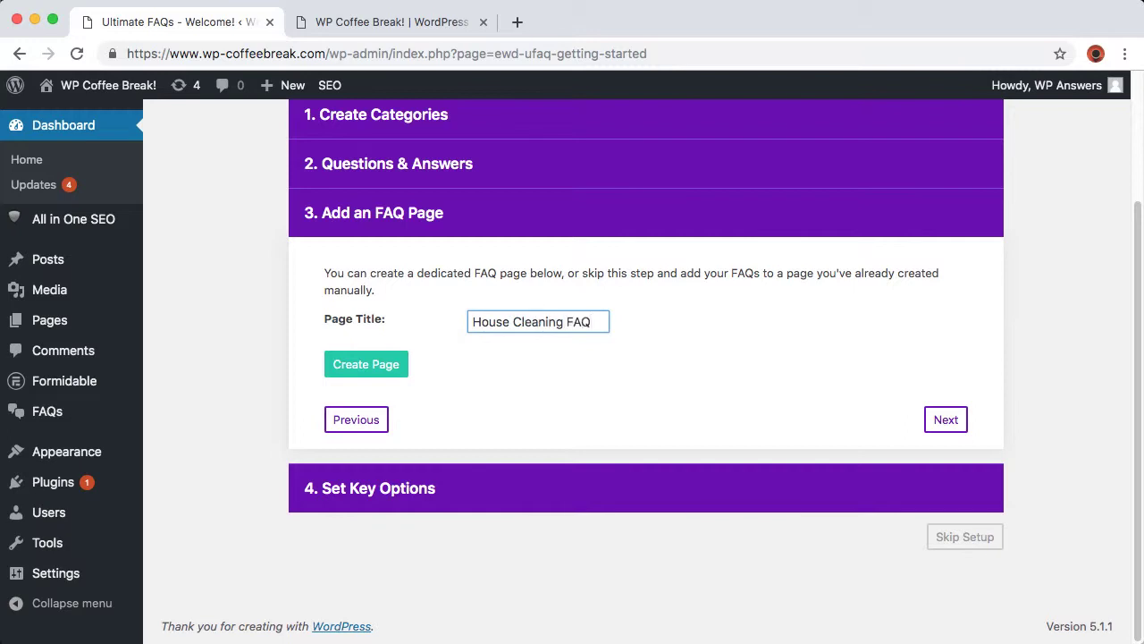
left_click(384, 365)
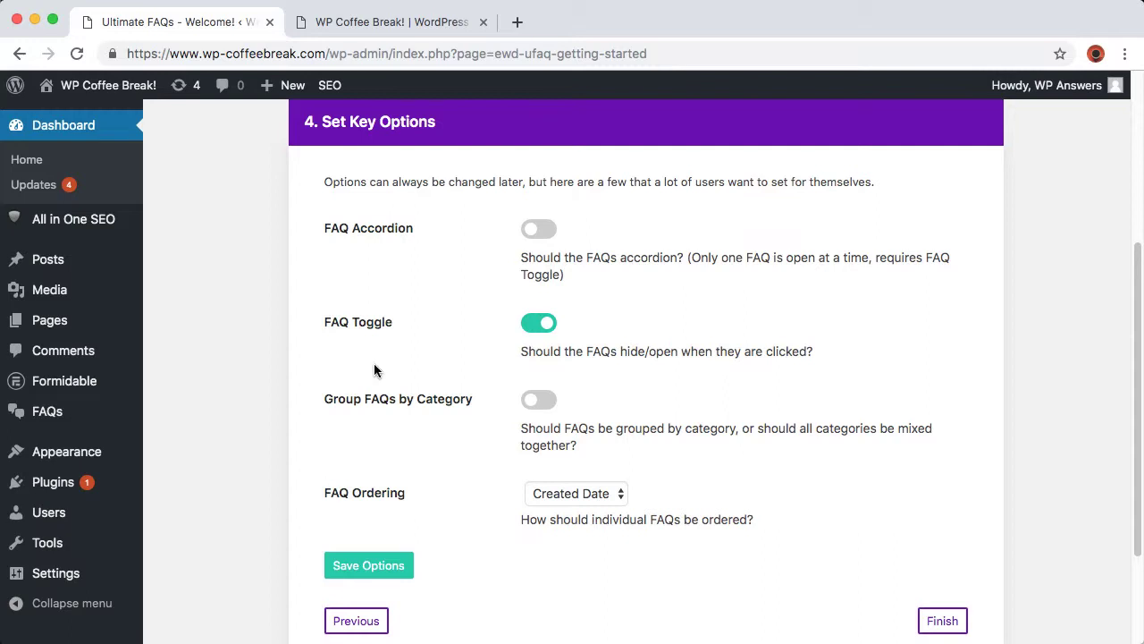
Step: Finish the Ultimate FAQ wizard and step through its intro tour
left_click(953, 625)
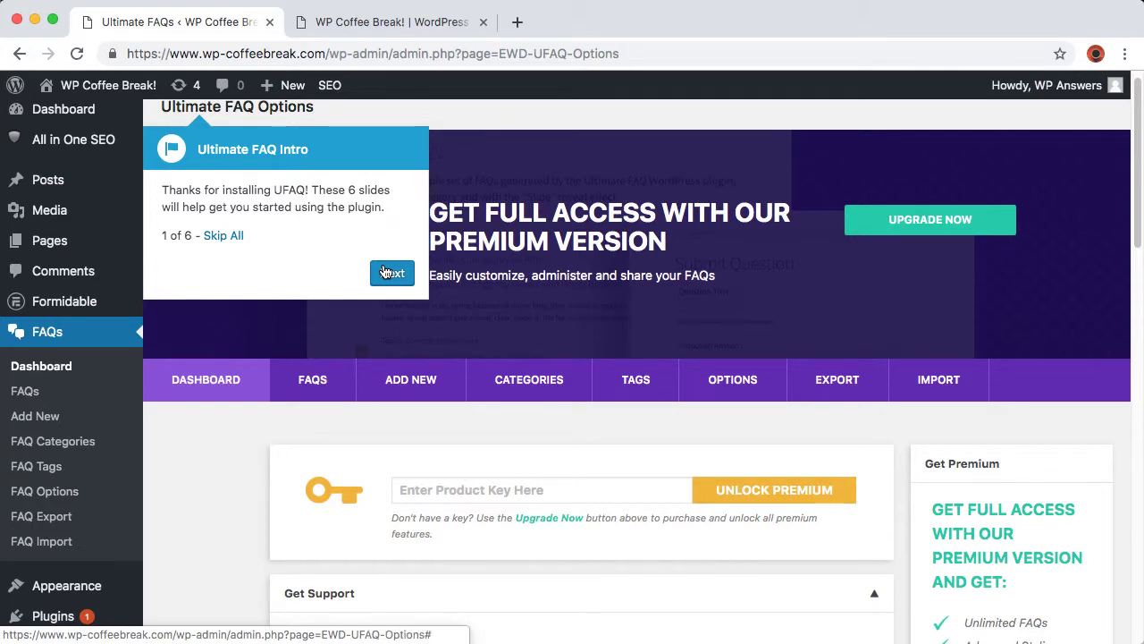
left_click(387, 271)
left_click(517, 407)
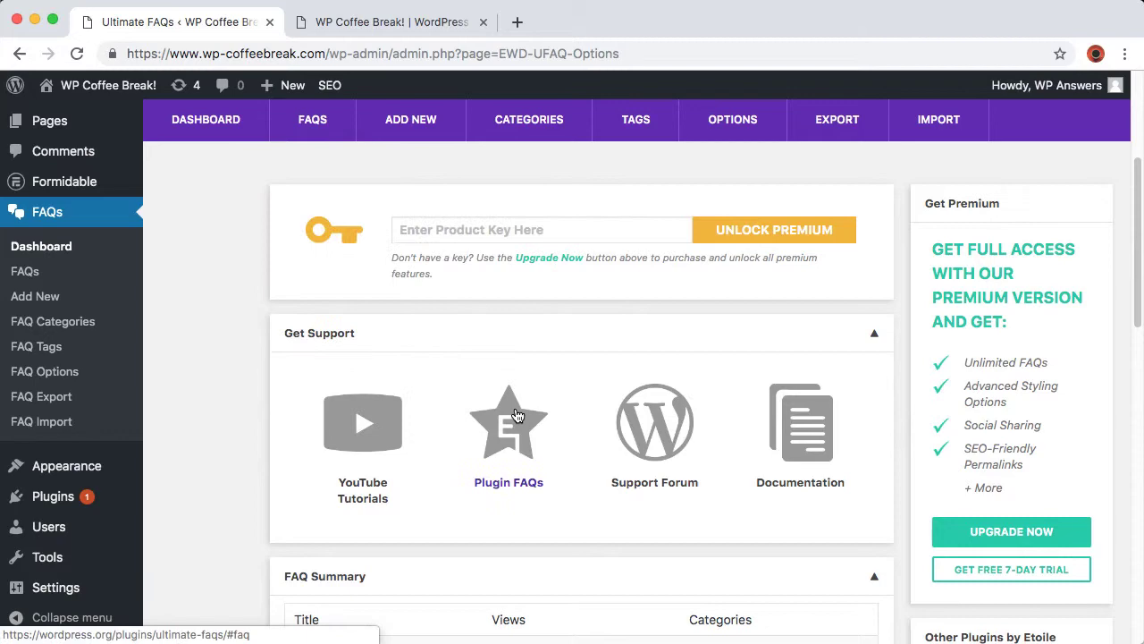
left_click(694, 320)
left_click(250, 310)
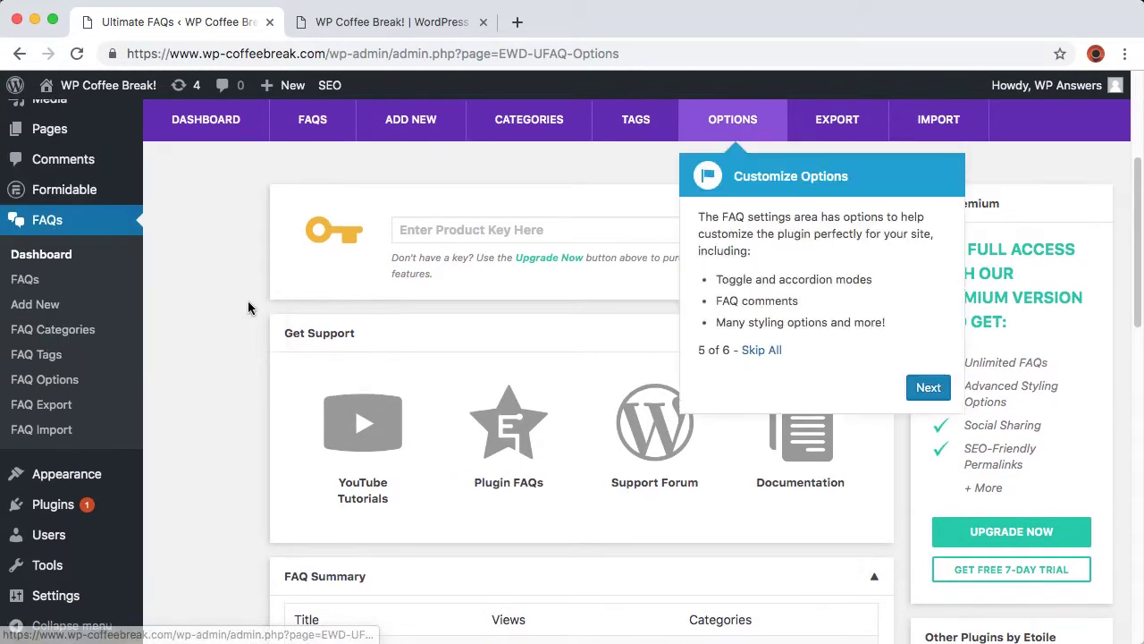
left_click(928, 387)
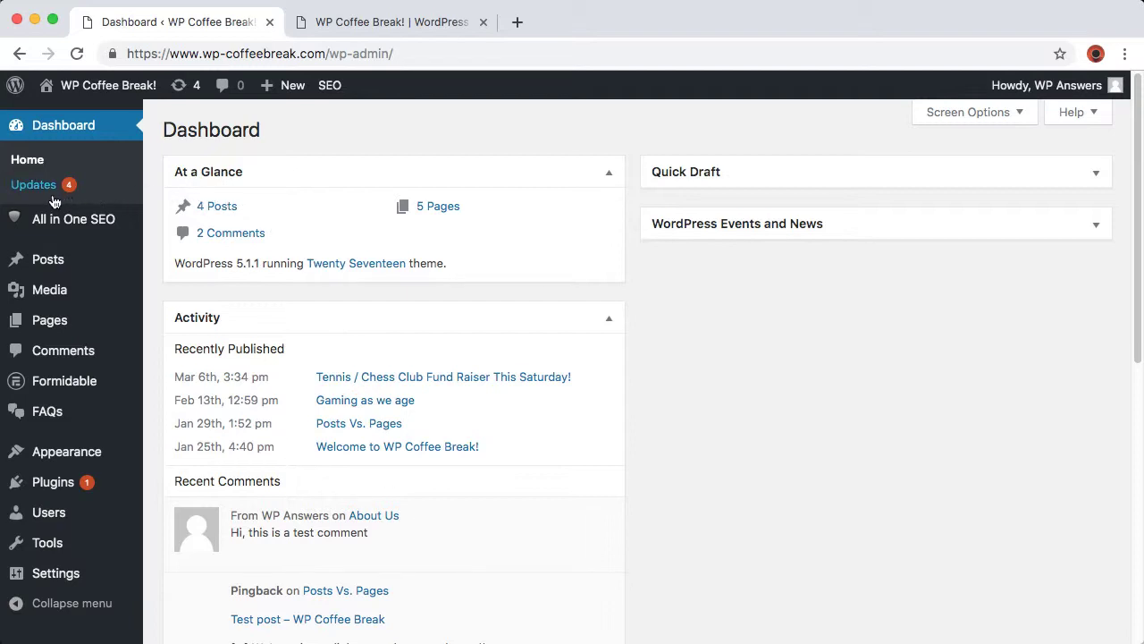
mouse_move(46, 411)
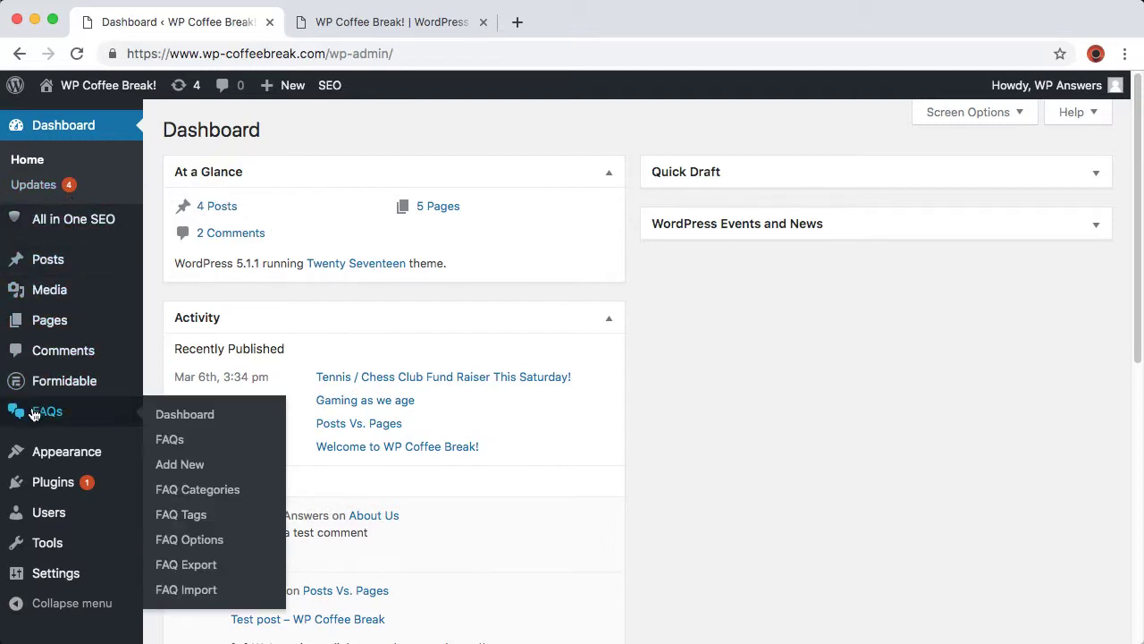
Step: Open the FAQs list, inspect the sponges FAQ, and review the Categories column
left_click(33, 412)
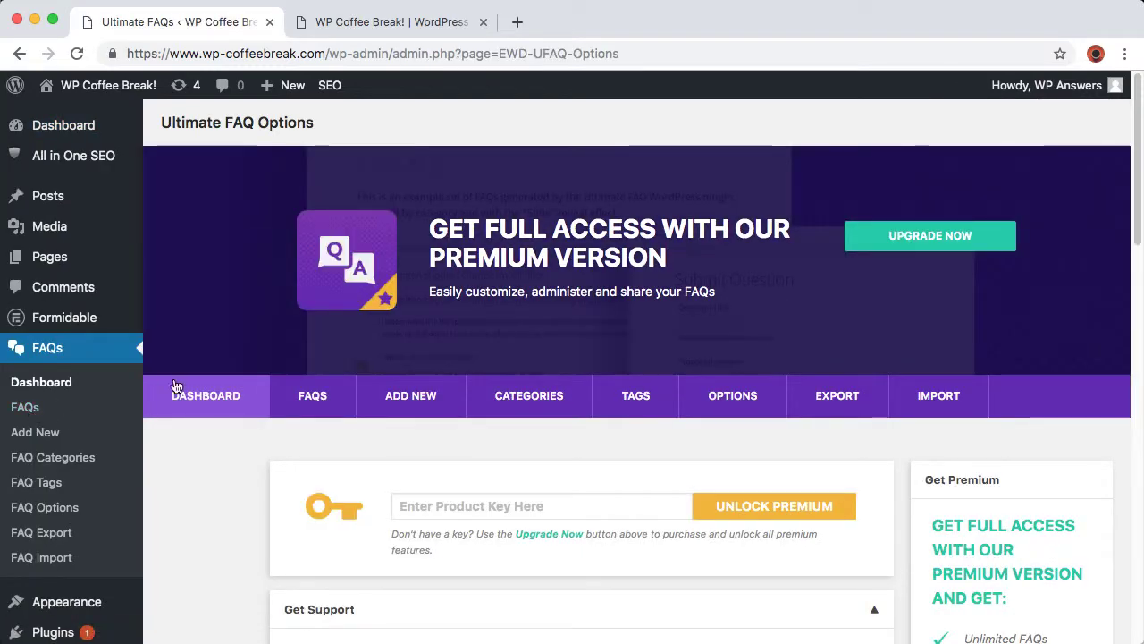
left_click(313, 397)
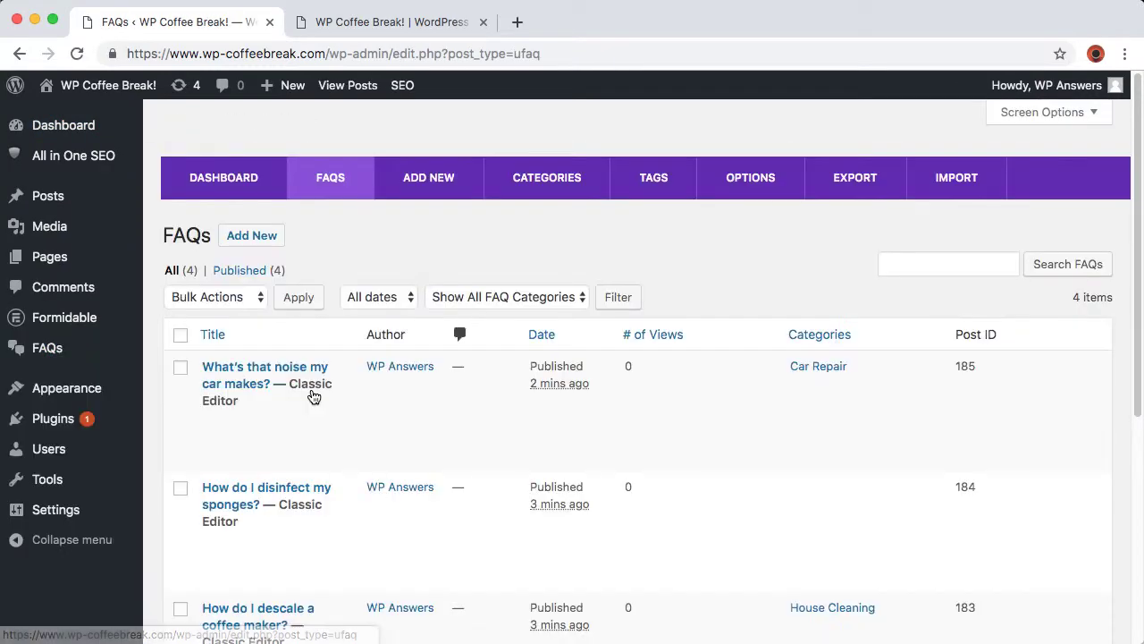
scroll(313, 397, "down", 5)
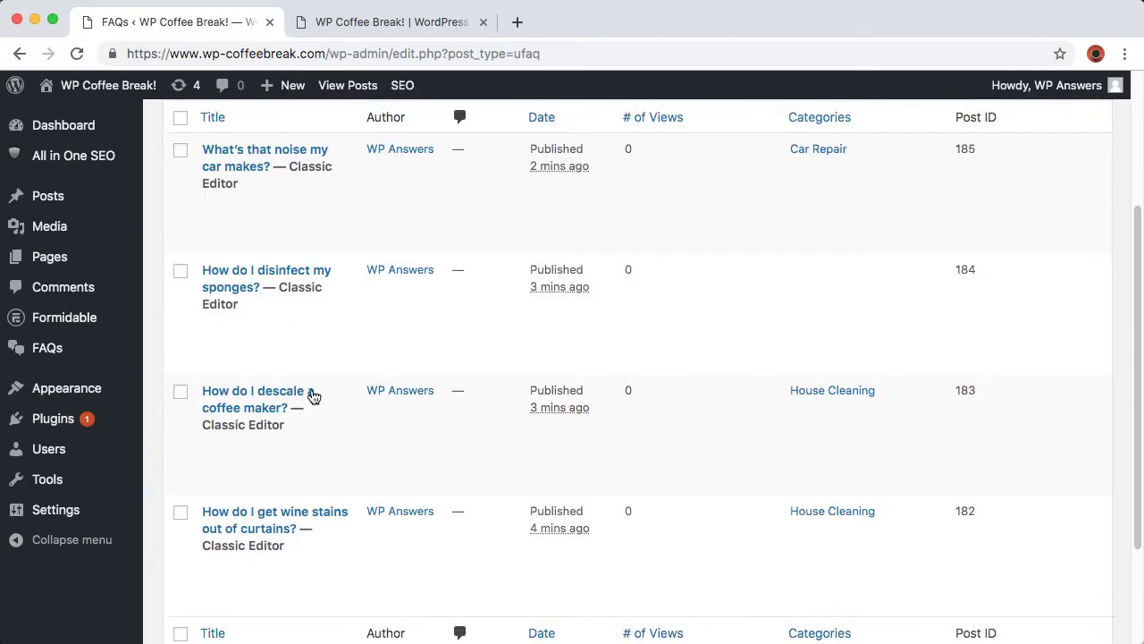
scroll(313, 397, "up", 3)
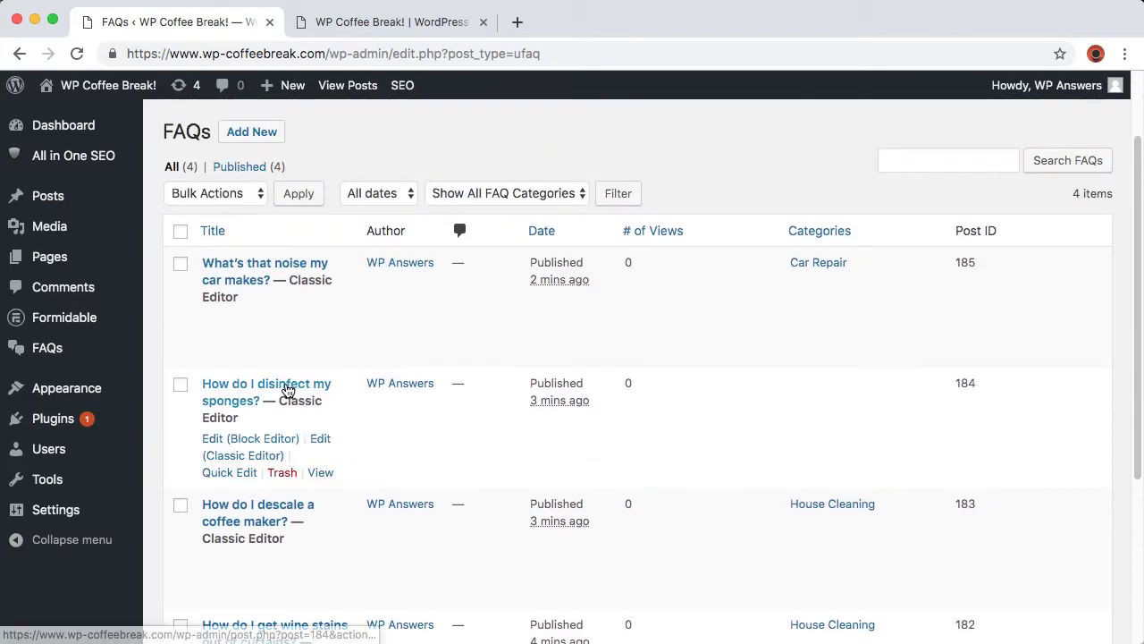
left_click(241, 438)
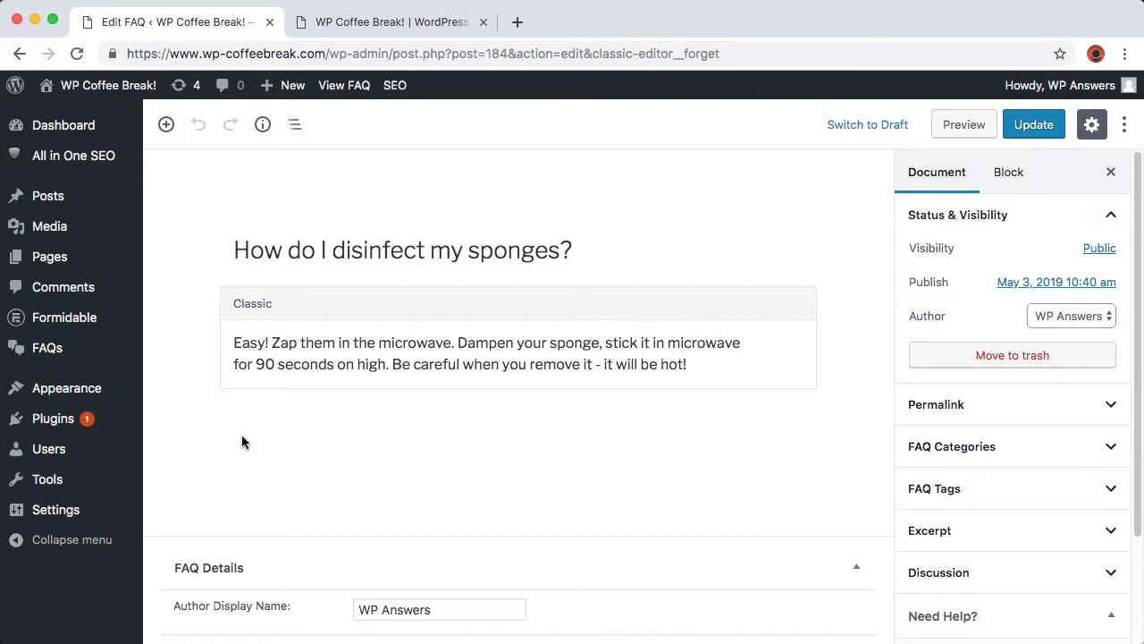
mouse_move(47, 348)
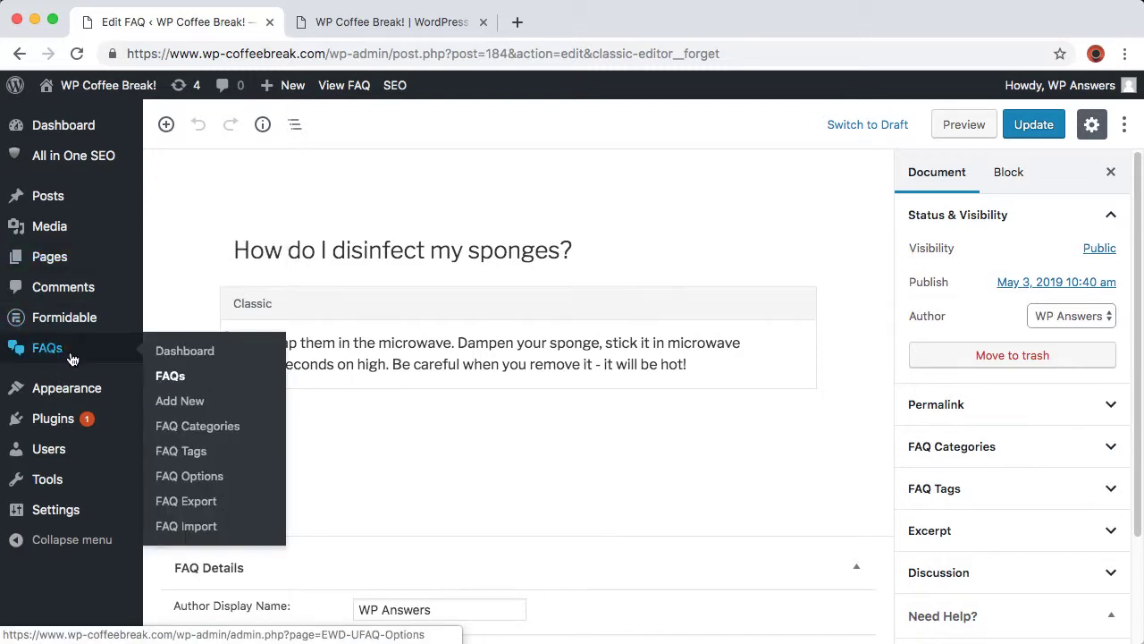
left_click(179, 377)
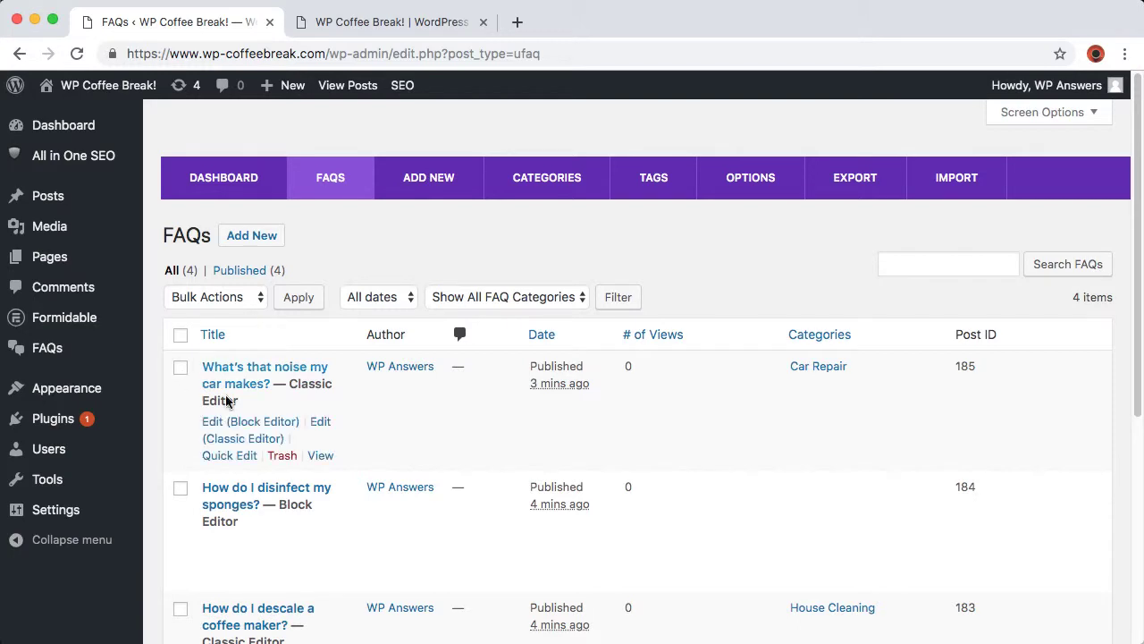
scroll(431, 462, "down", 3)
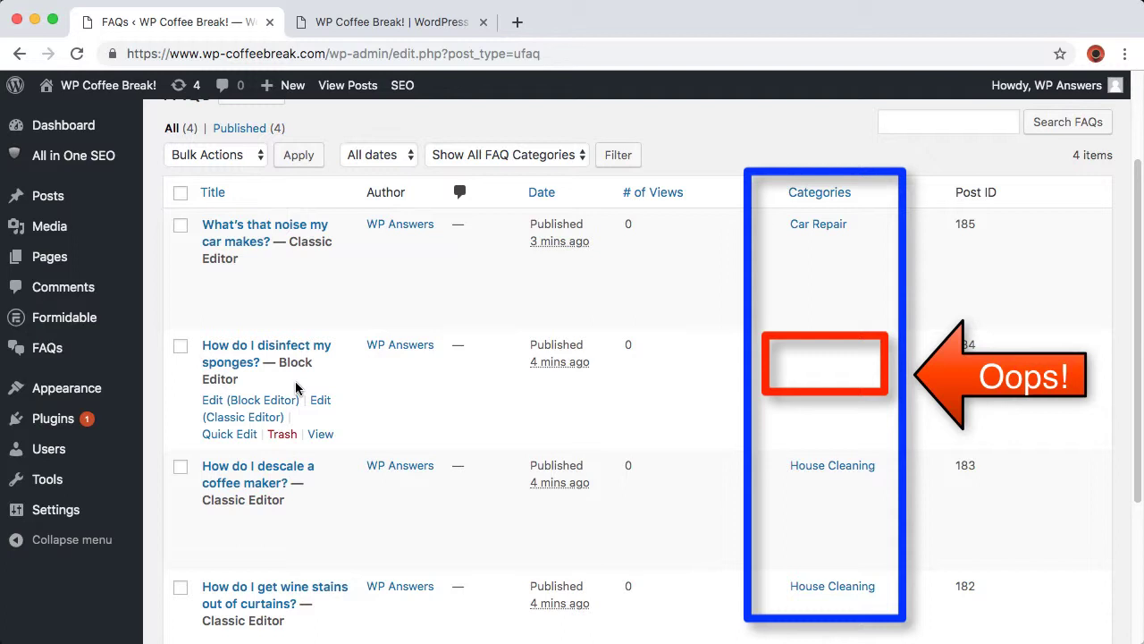
Step: Quick-edit the sponges FAQ to tick House Cleaning and update it
left_click(229, 435)
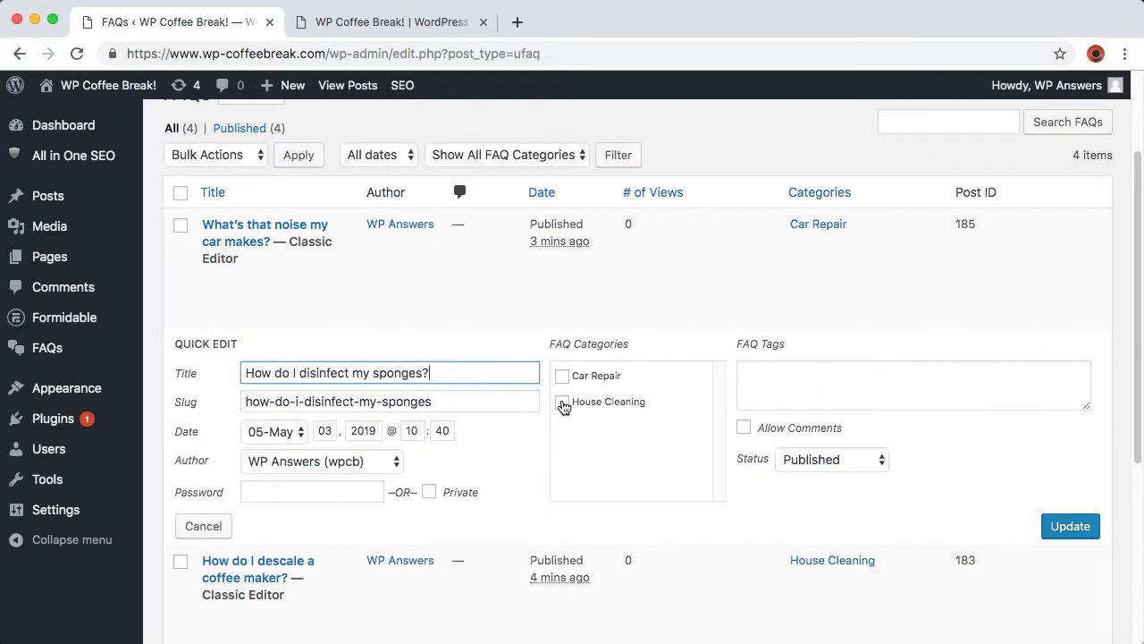
left_click(562, 404)
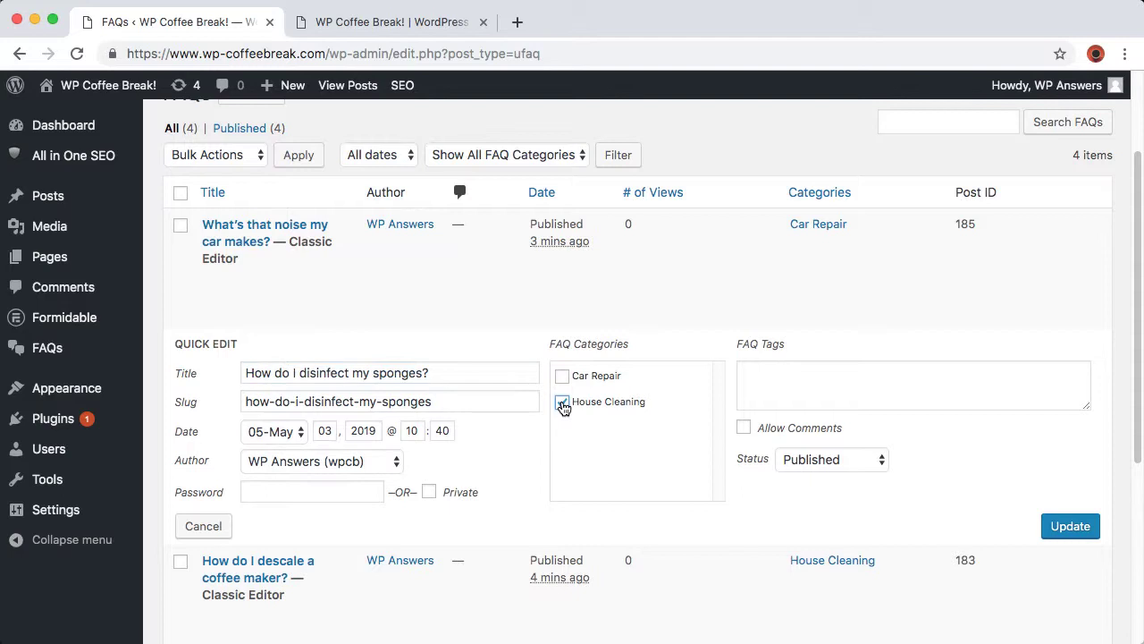
left_click(1070, 528)
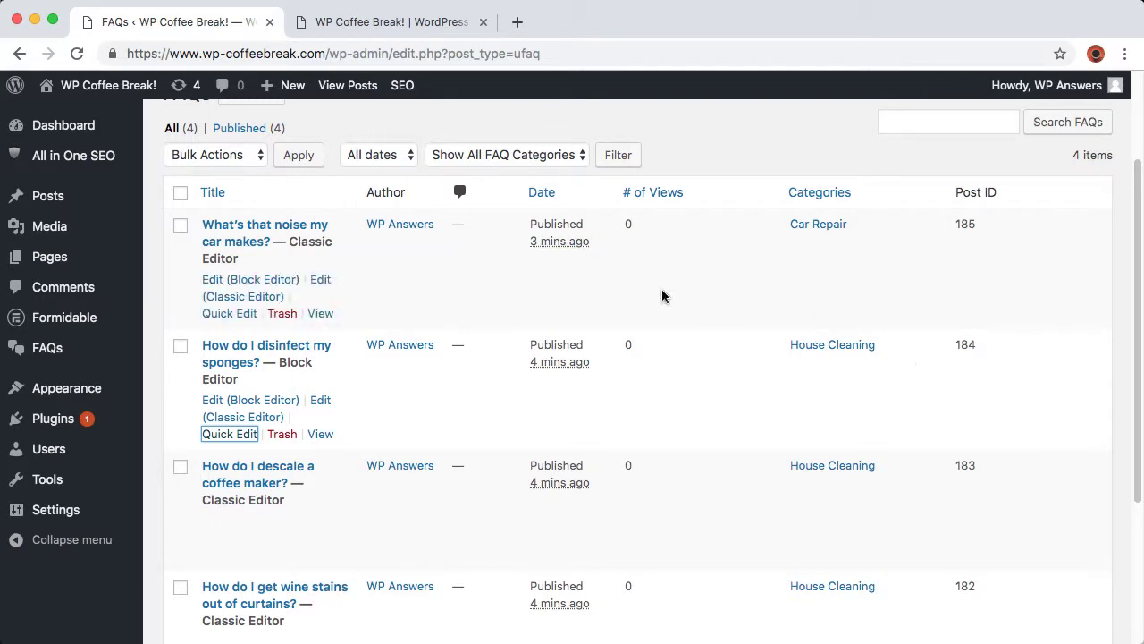
Step: Go to All Pages to open House Cleaning FAQ in the editor
left_click(134, 257)
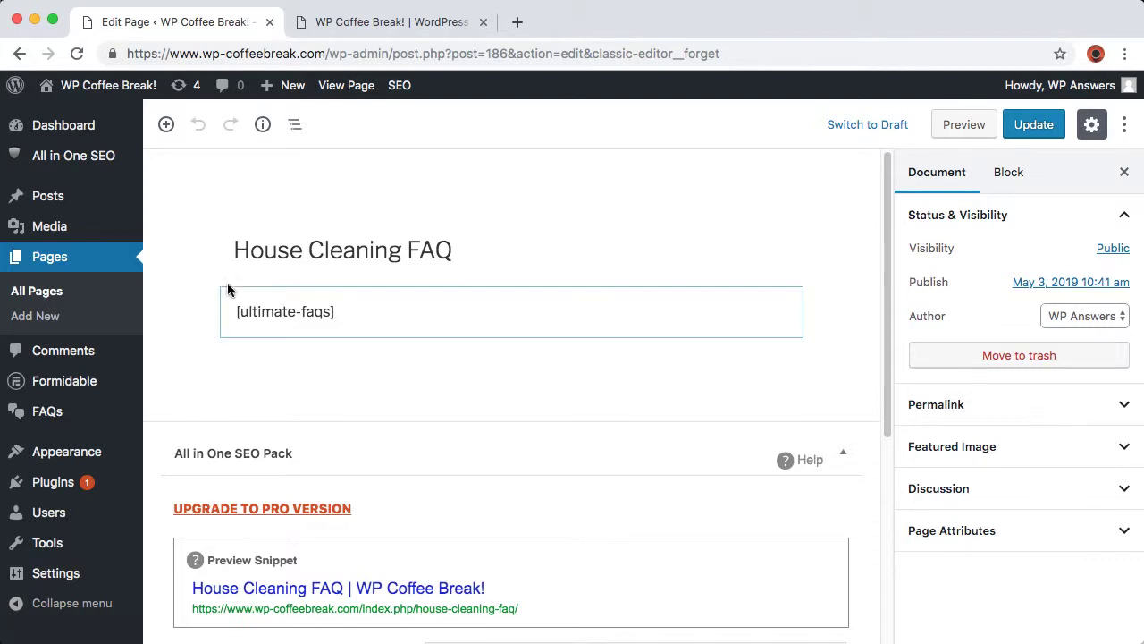
Step: View the live FAQ page and expand the car noise, sponges and descaling answers
left_click(352, 87, "super")
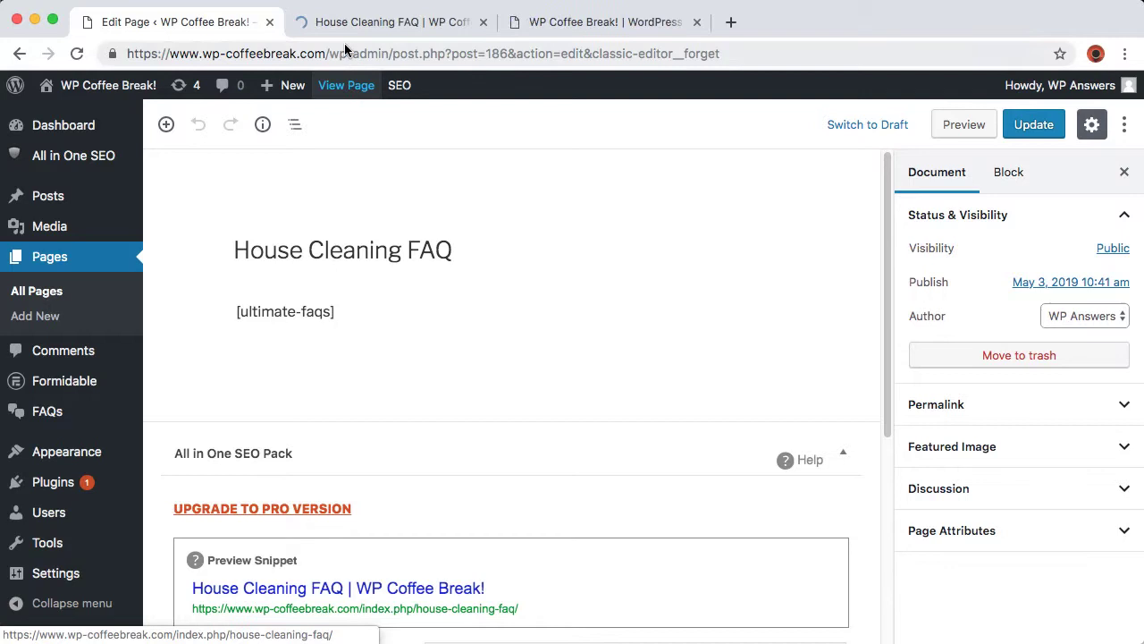
left_click(349, 24)
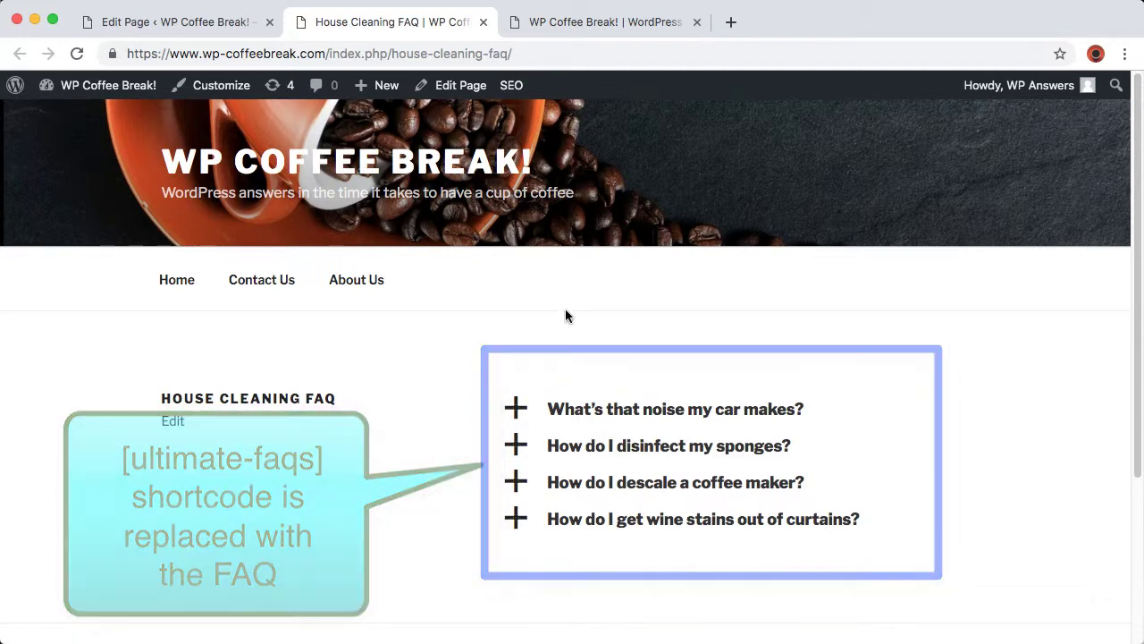
left_click(631, 409)
scroll(631, 411, "down", 3)
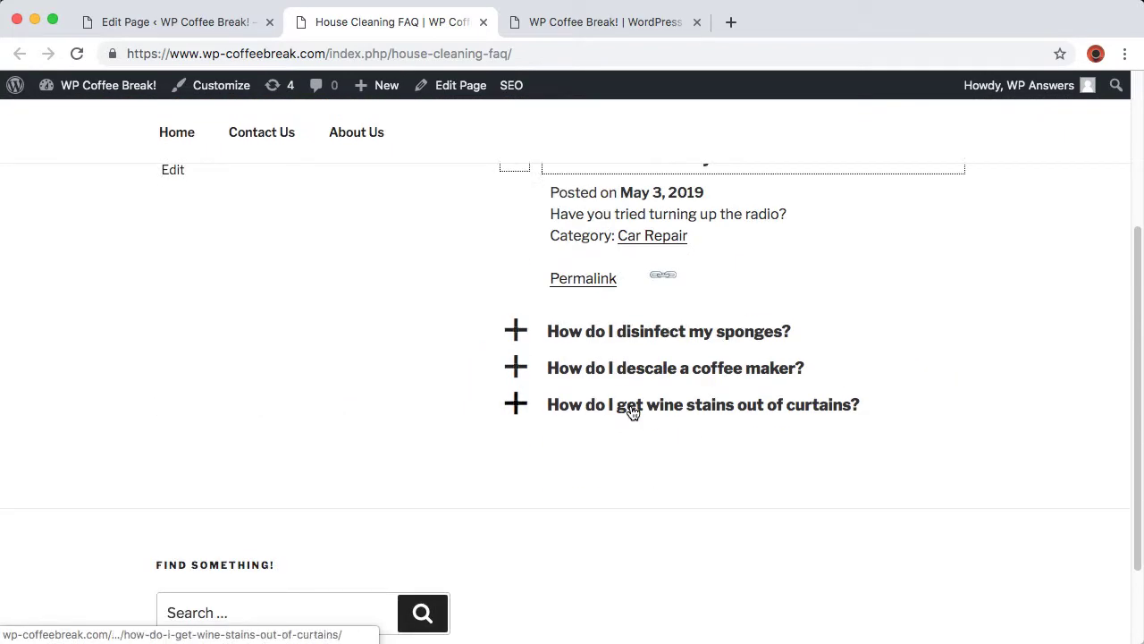
left_click(653, 333)
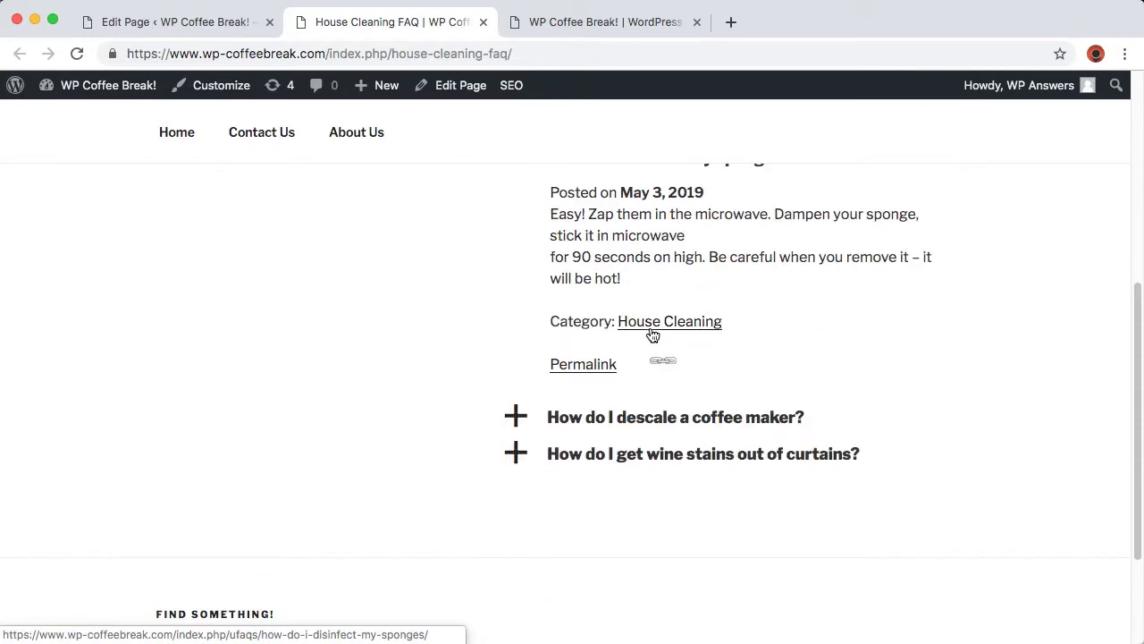
left_click(657, 417)
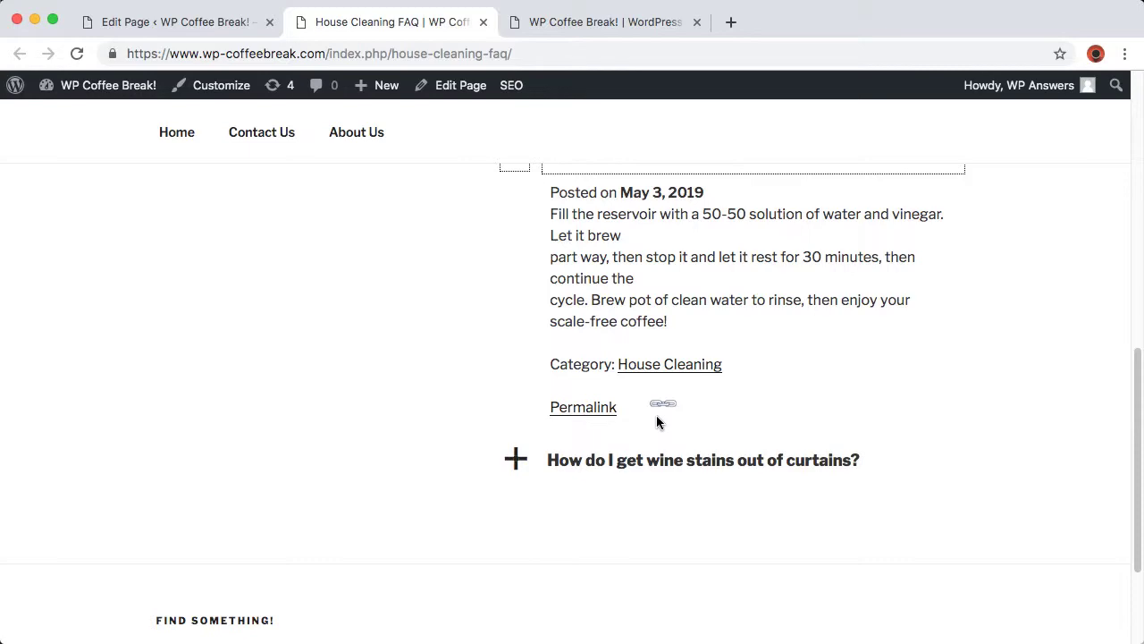
Step: Collapse the car noise, descaling and sponges answers again
scroll(657, 421, "up", 4)
scroll(656, 420, "up", 2)
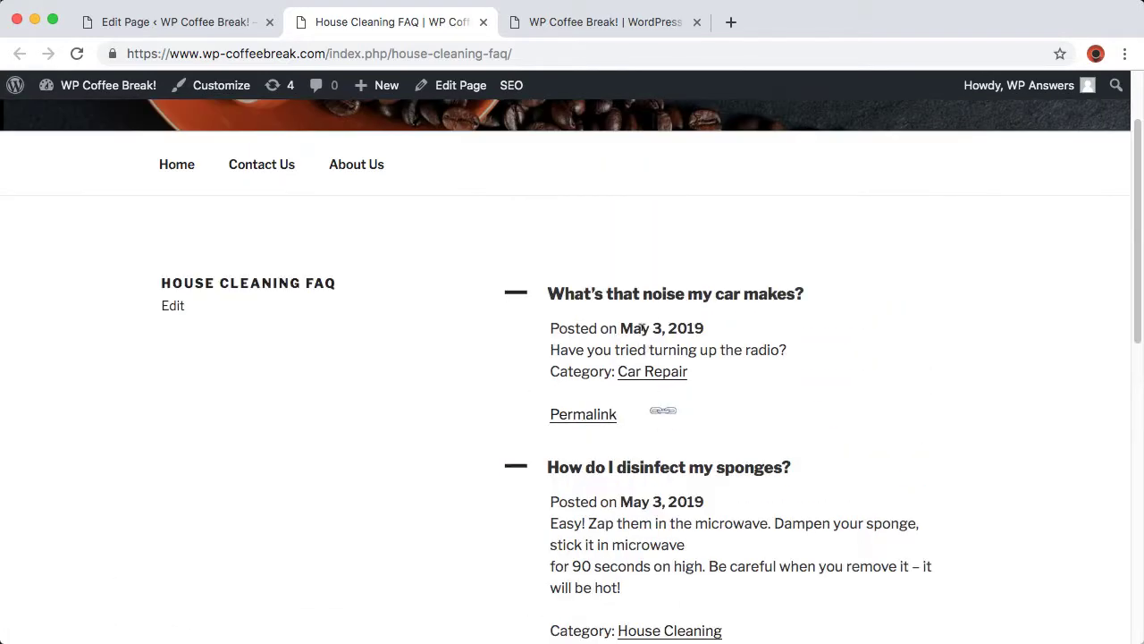
left_click(649, 296)
left_click(642, 453)
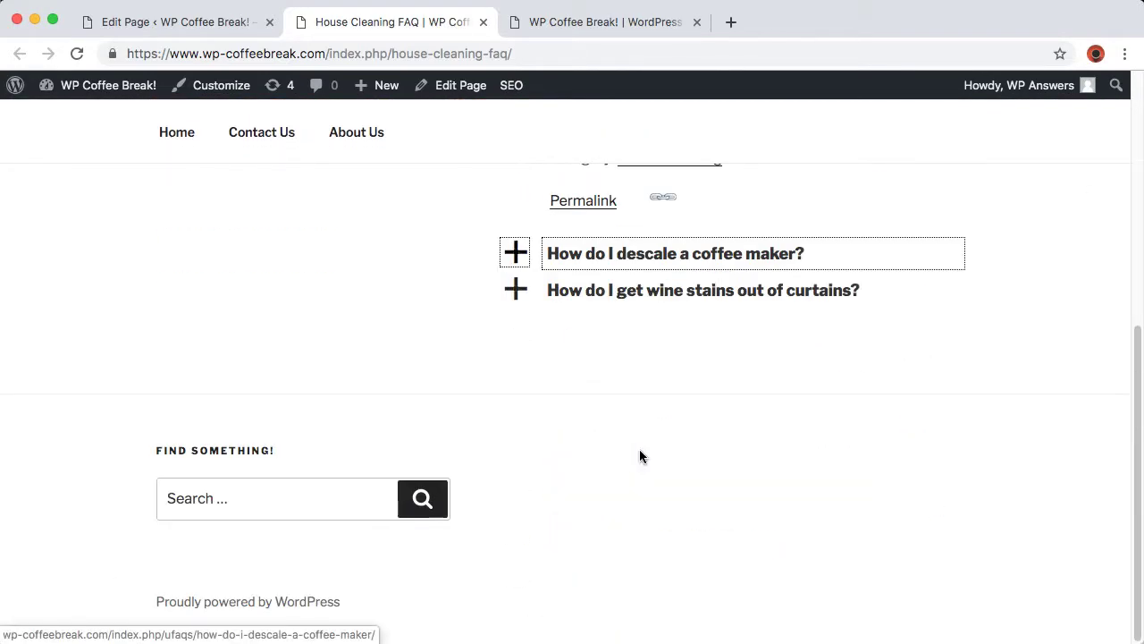
scroll(649, 309, "up", 5)
left_click(631, 447)
scroll(630, 447, "down", 3)
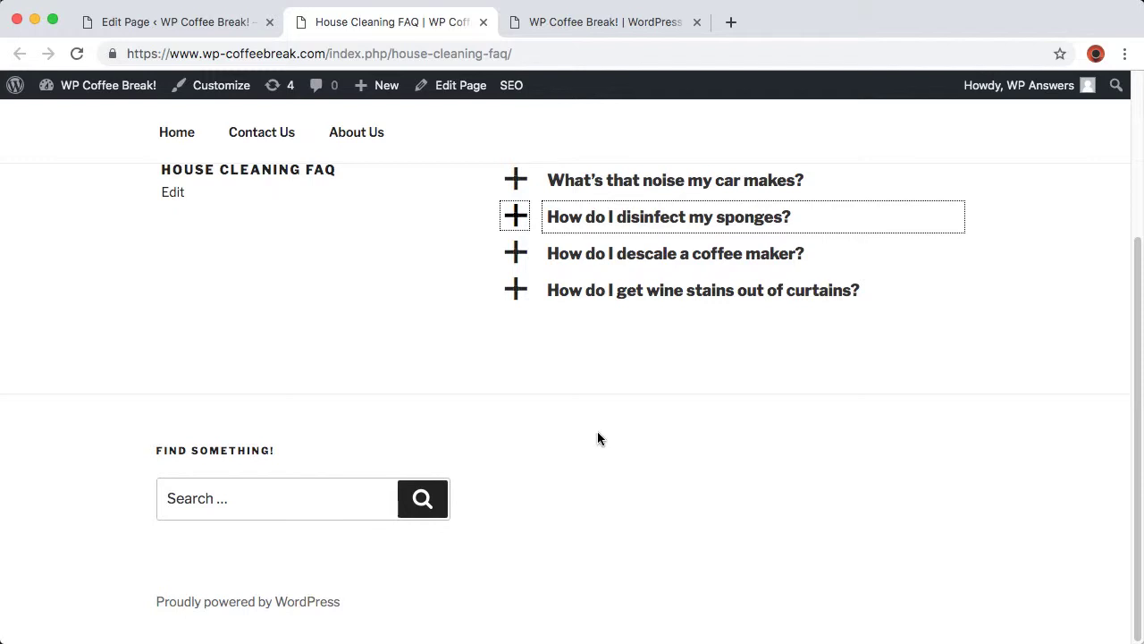
Step: Place the House Cleaning FAQ page in the Main Menu just above About Us and save the menu
left_click(215, 25)
mouse_move(67, 452)
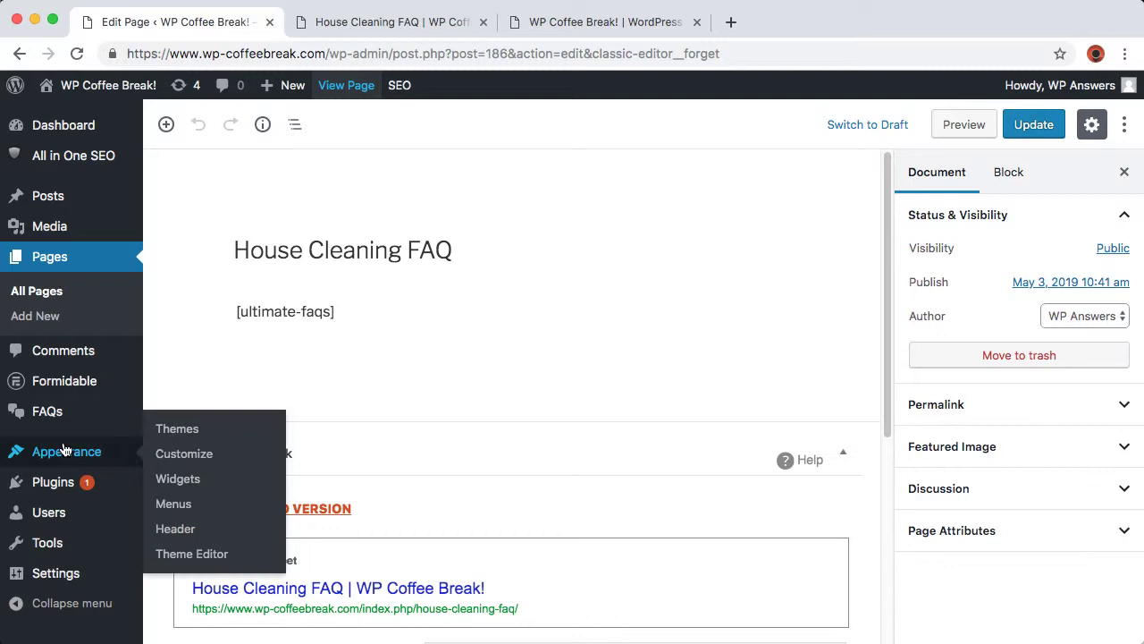
left_click(173, 503)
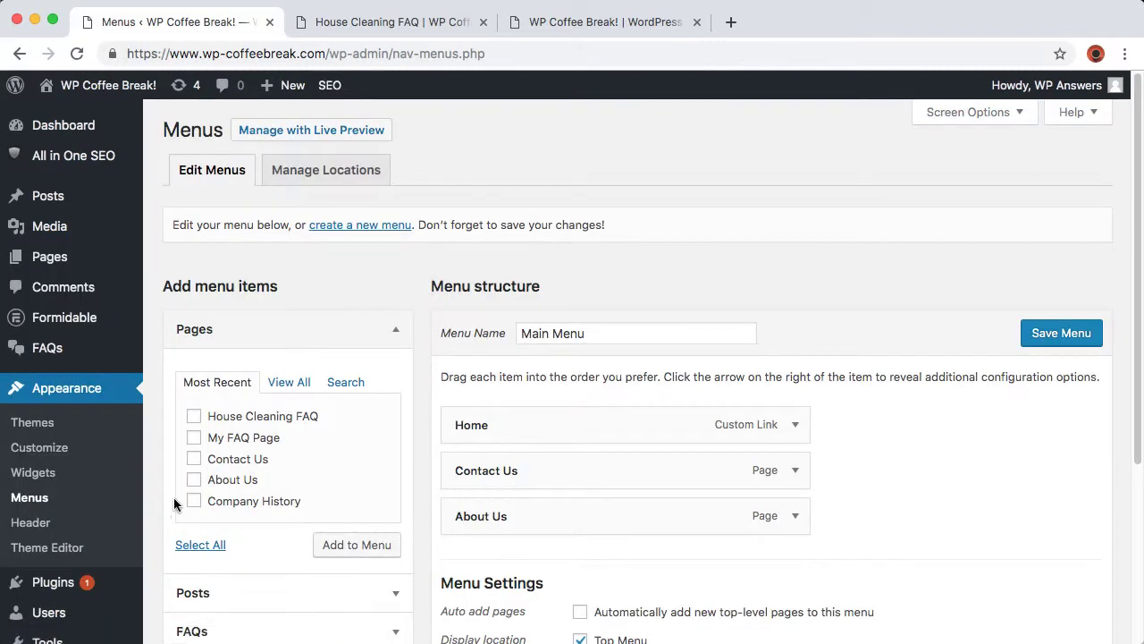
left_click(194, 417)
left_click(358, 547)
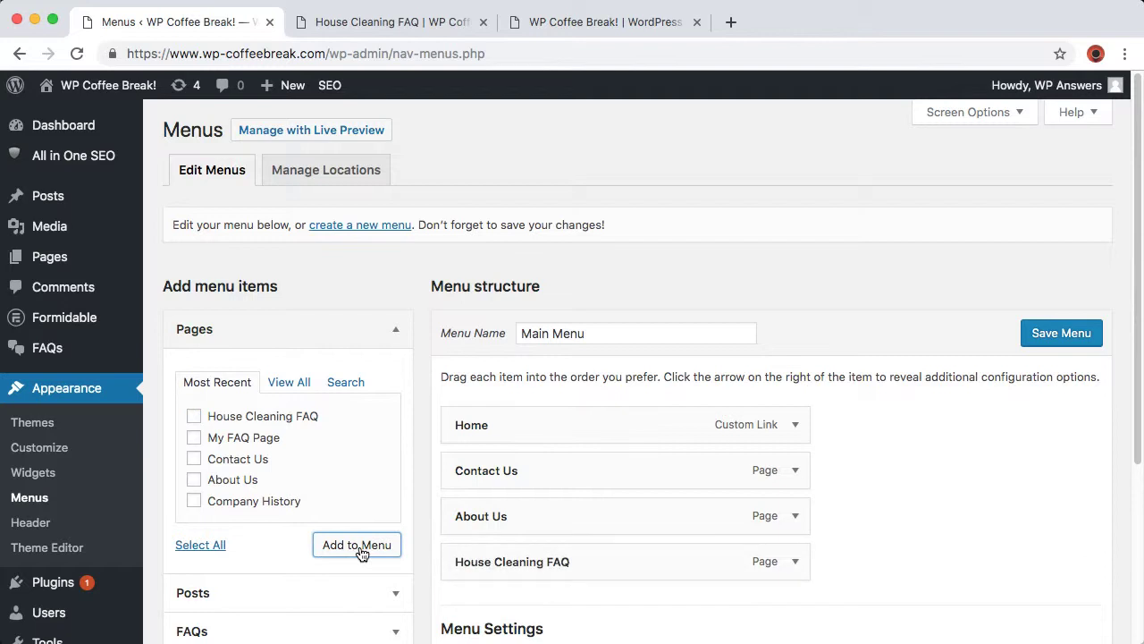
left_click_drag(547, 563, 541, 518)
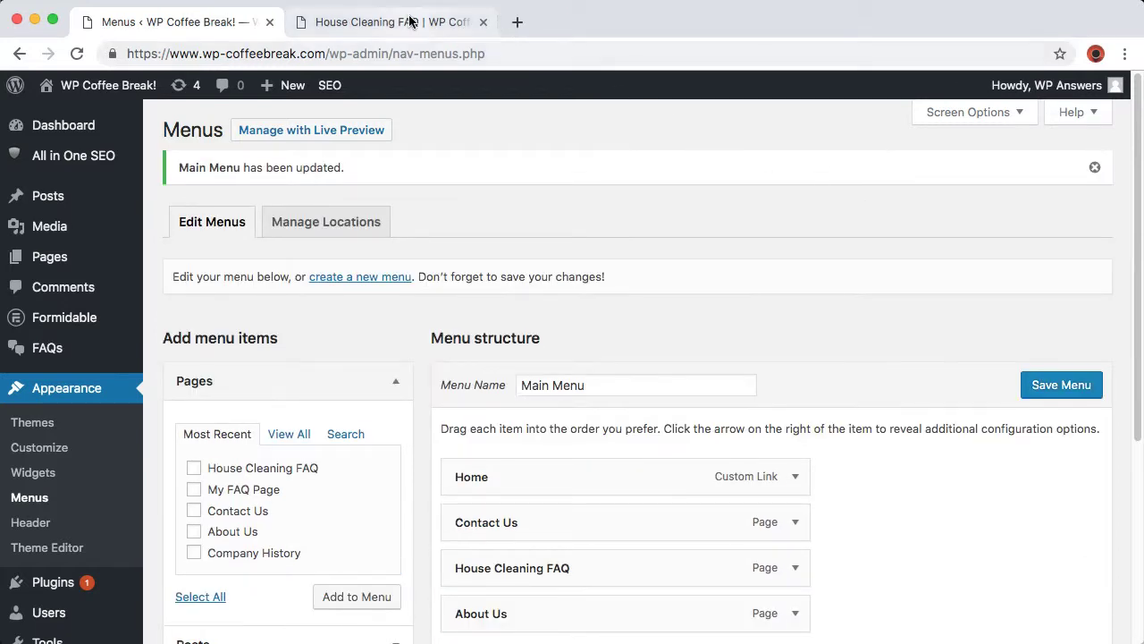
left_click(407, 22)
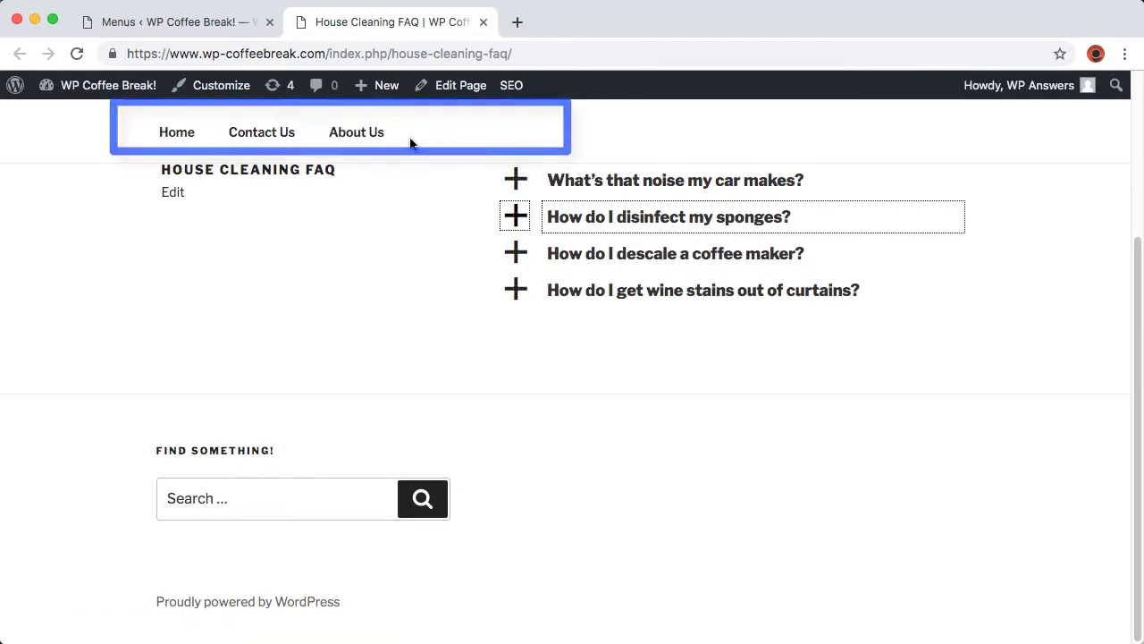
Step: Check the homepage navigation for the House Cleaning FAQ link and follow it to the FAQ page
scroll(411, 141, "up", 5)
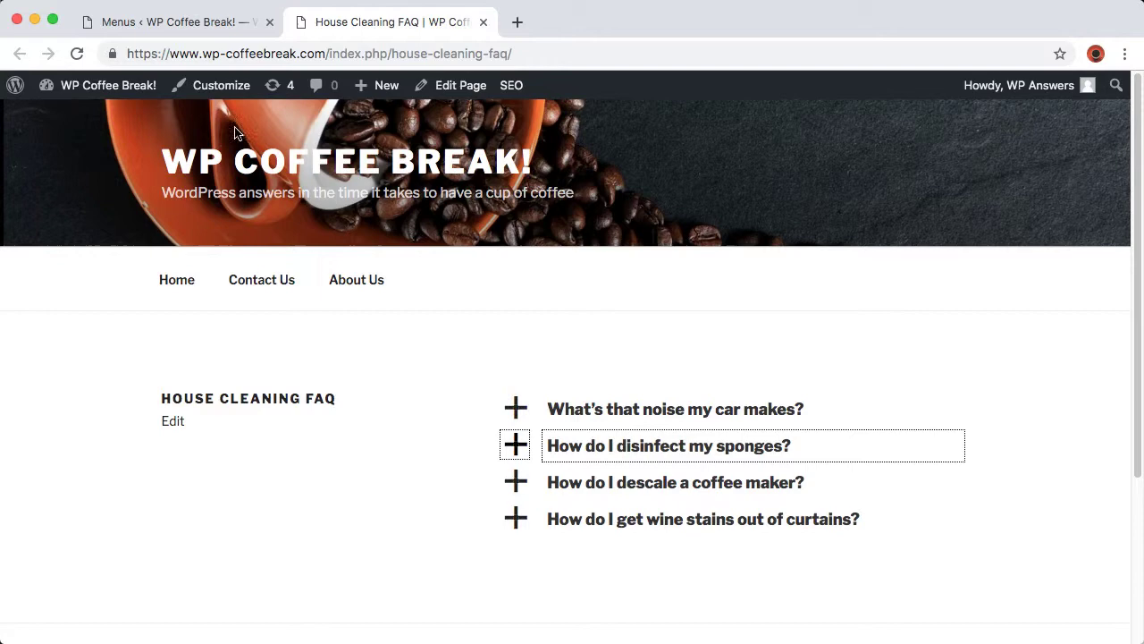
left_click(172, 284)
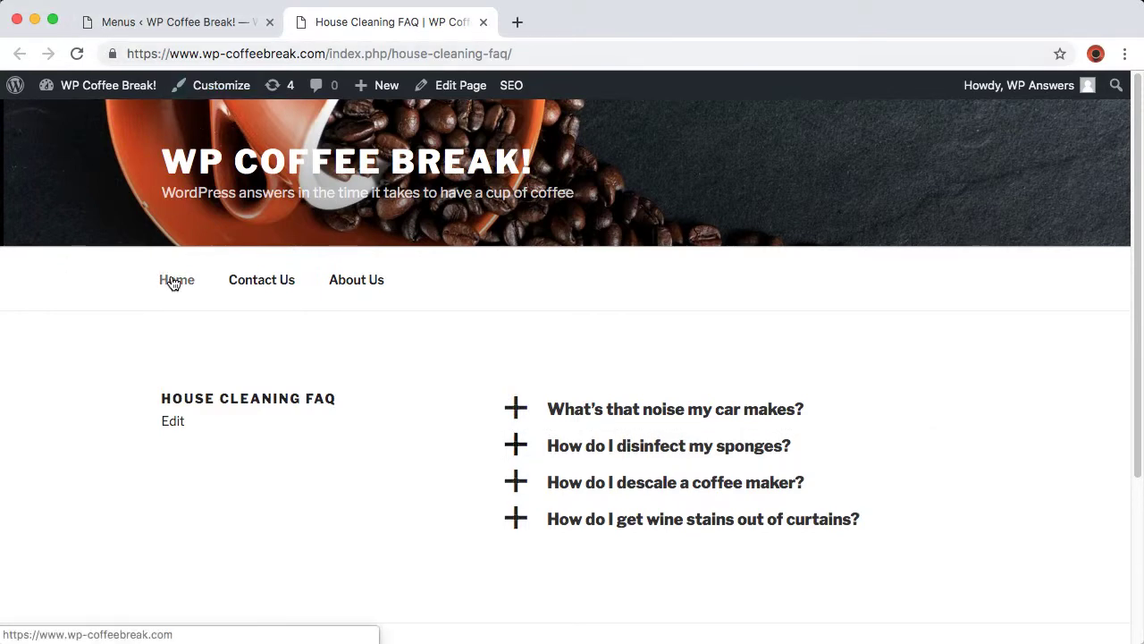
scroll(188, 316, "down", 3)
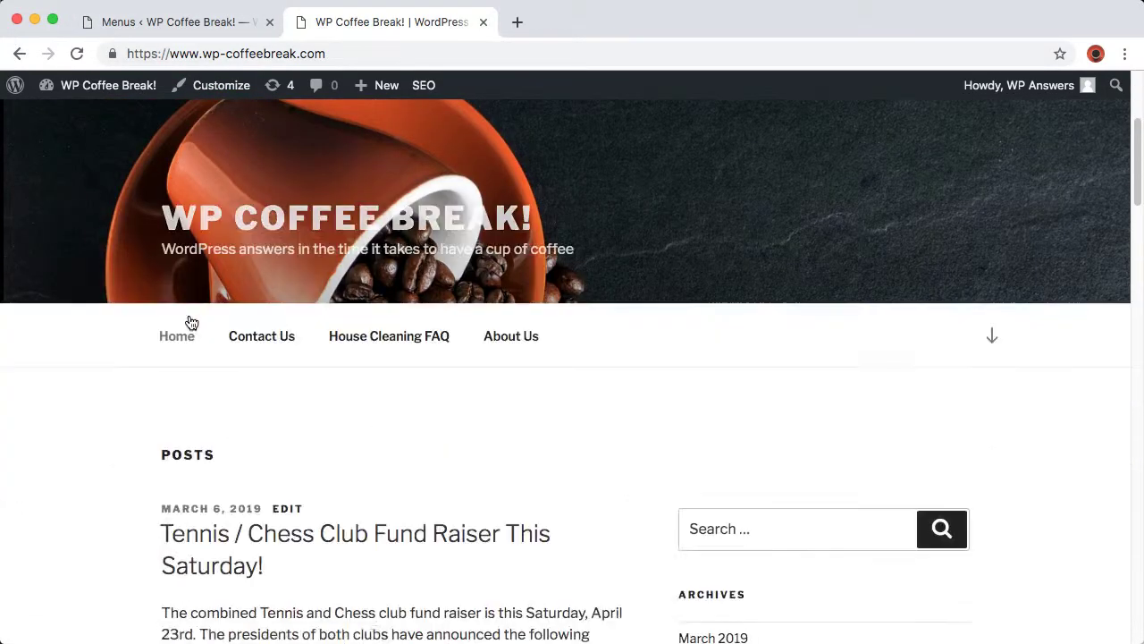
left_click(378, 337)
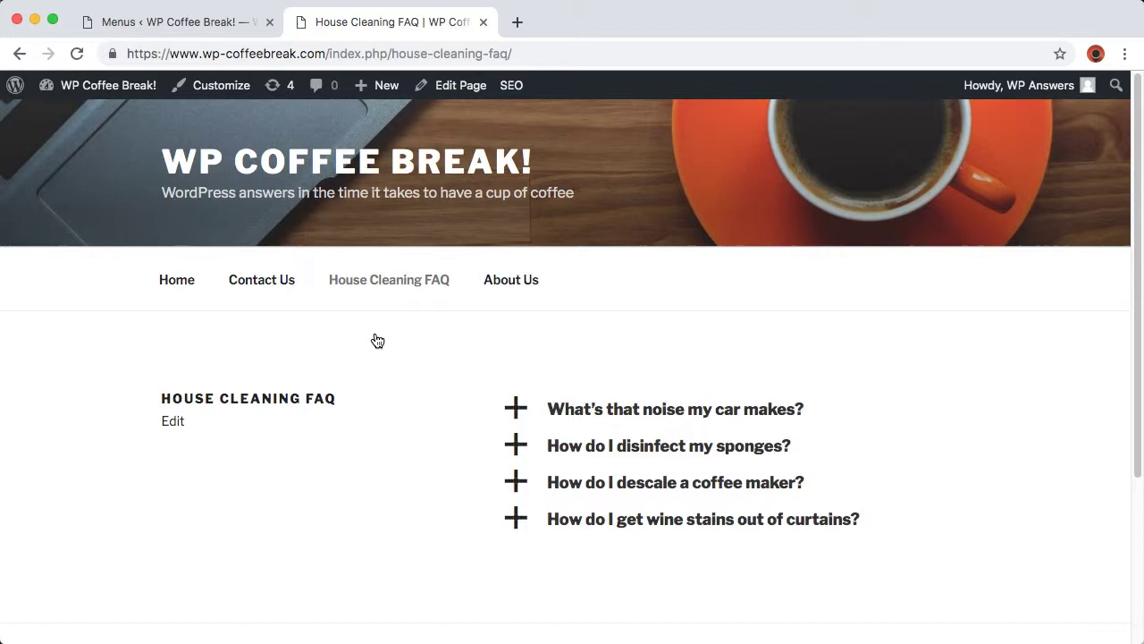
Step: Open the Ultimate FAQ Options page and scroll down to the access role setting
left_click(187, 20)
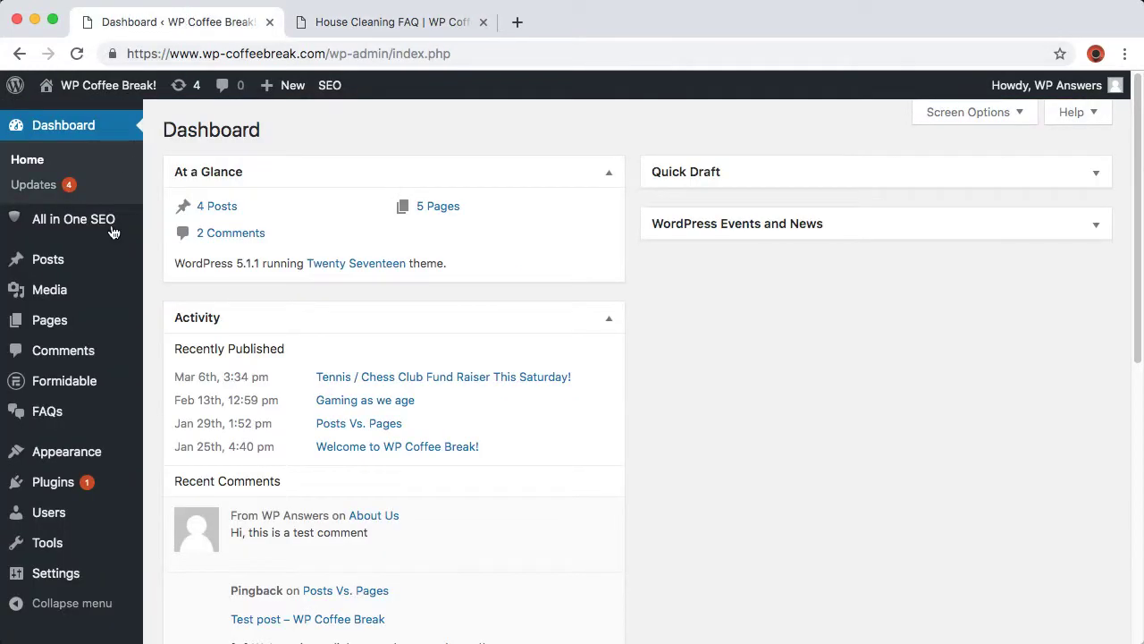
mouse_move(47, 411)
left_click(177, 542)
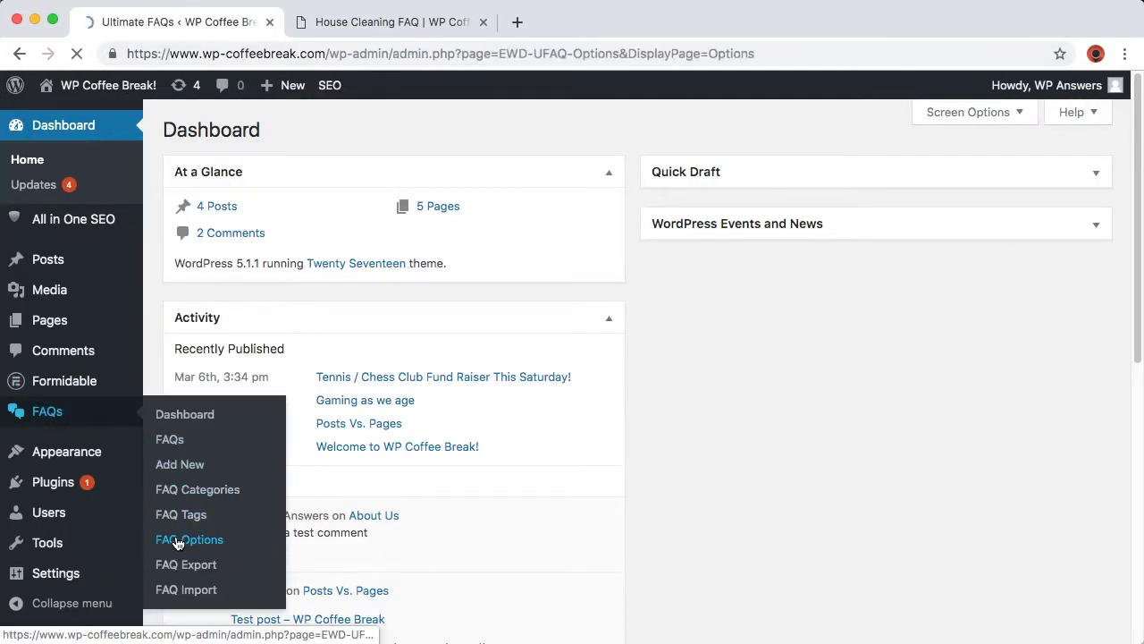
scroll(665, 490, "down", 5)
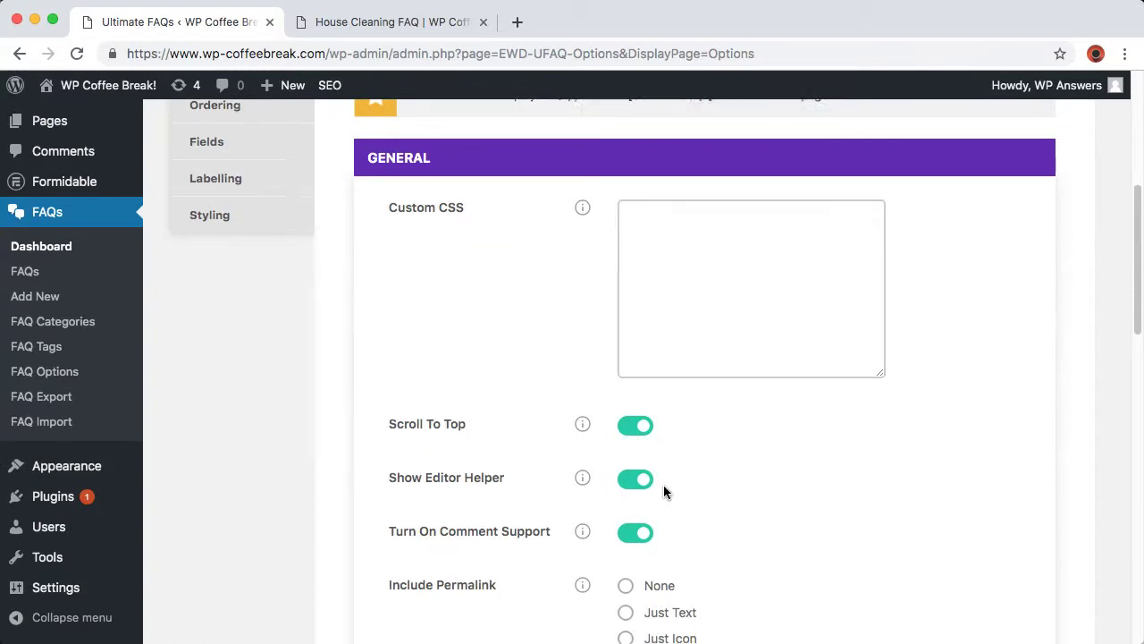
scroll(663, 491, "down", 2)
scroll(664, 491, "down", 1)
scroll(664, 491, "down", 1)
scroll(666, 492, "down", 1)
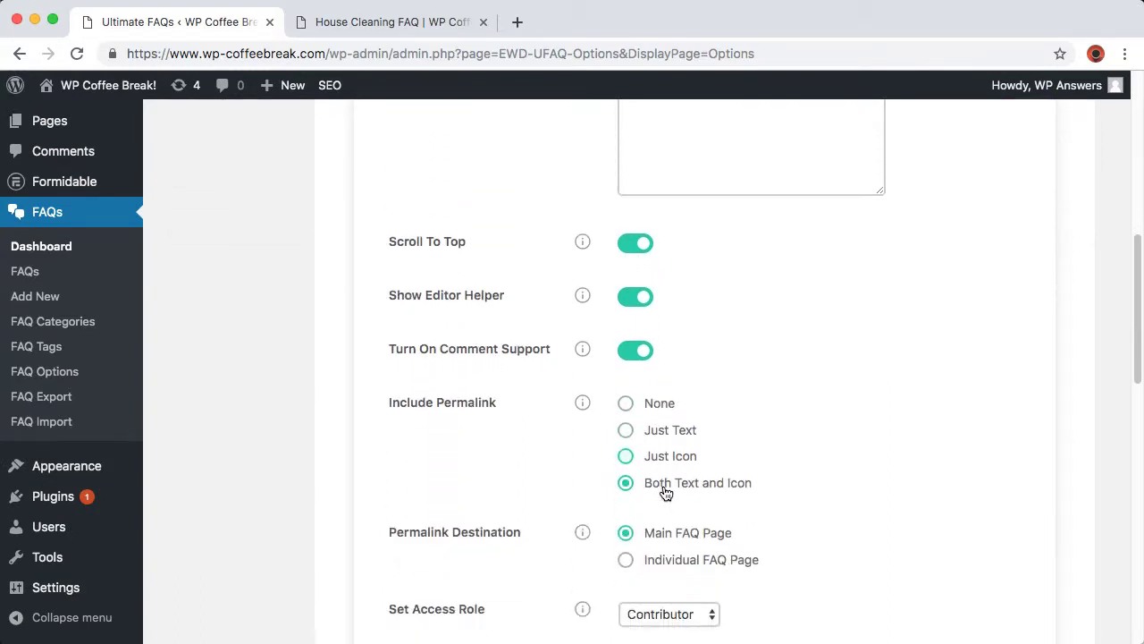
scroll(665, 492, "down", 1)
scroll(664, 493, "down", 1)
scroll(663, 491, "down", 2)
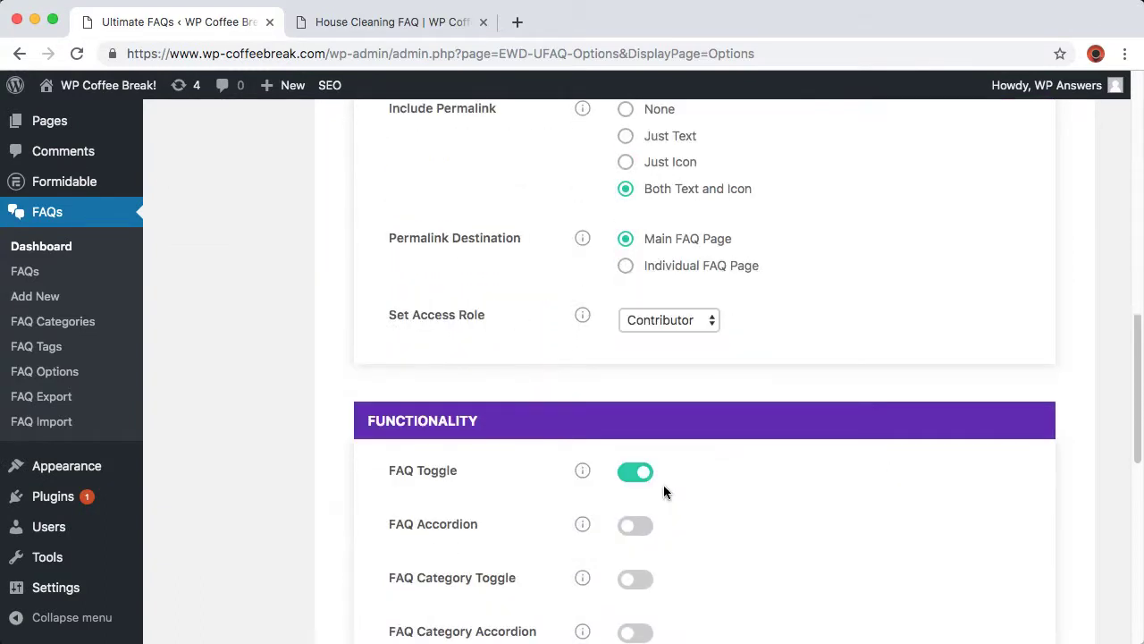
Step: Change Set Access Role from Contributor to Author
left_click(583, 317)
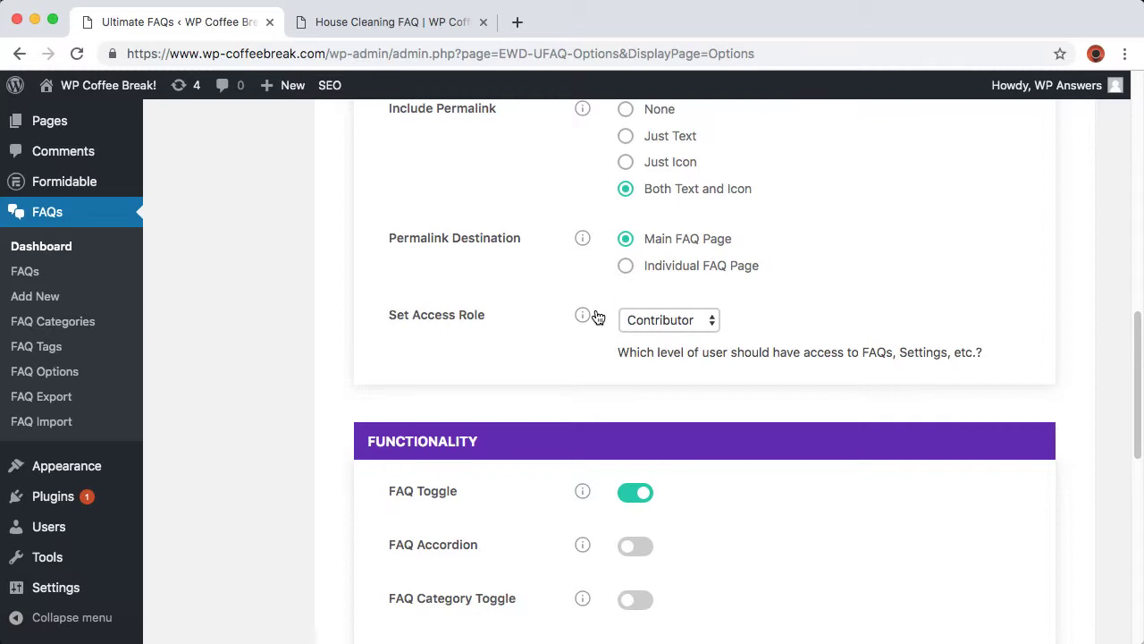
left_click(654, 319)
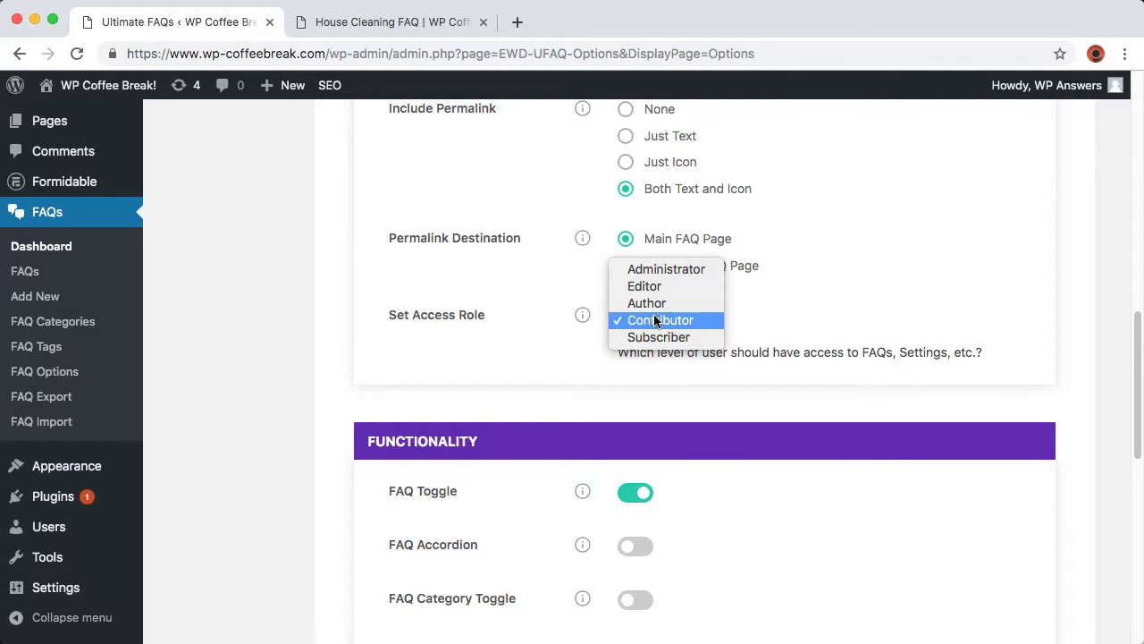
left_click(660, 306)
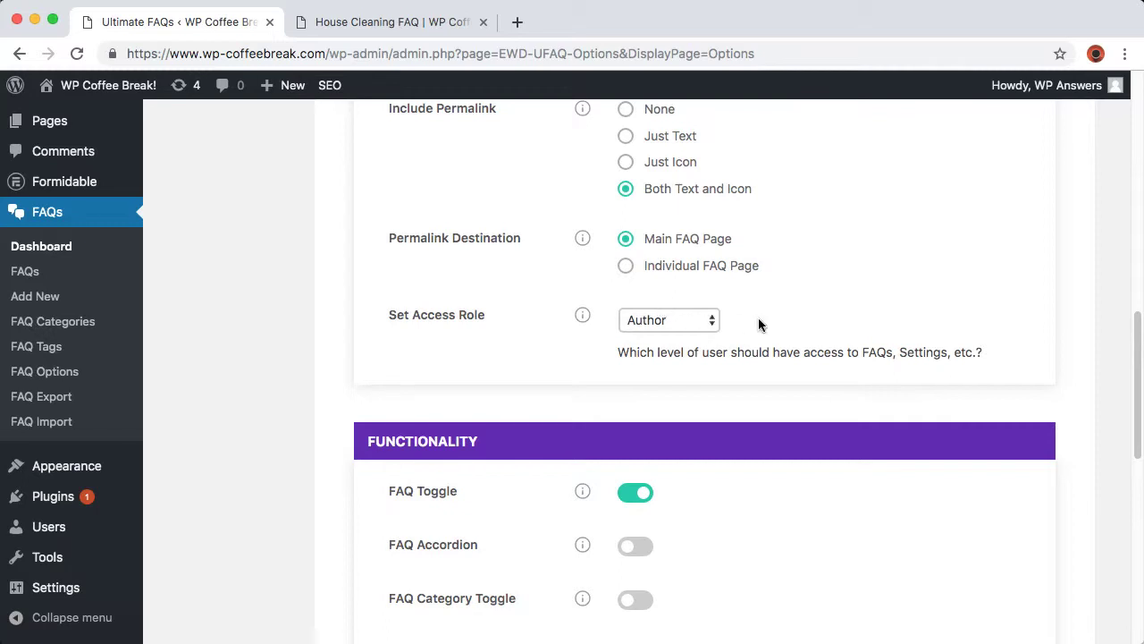
scroll(758, 321, "down", 5)
scroll(758, 321, "down", 2)
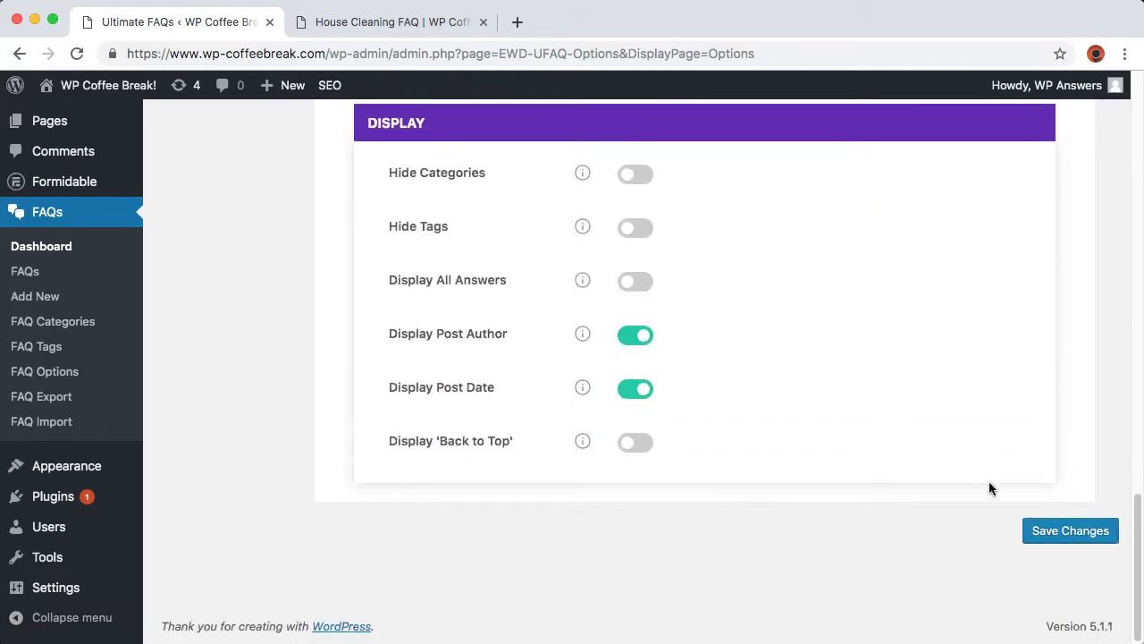
Step: Save the FAQ options and display the Custom CSS option's explanation
left_click(1051, 532)
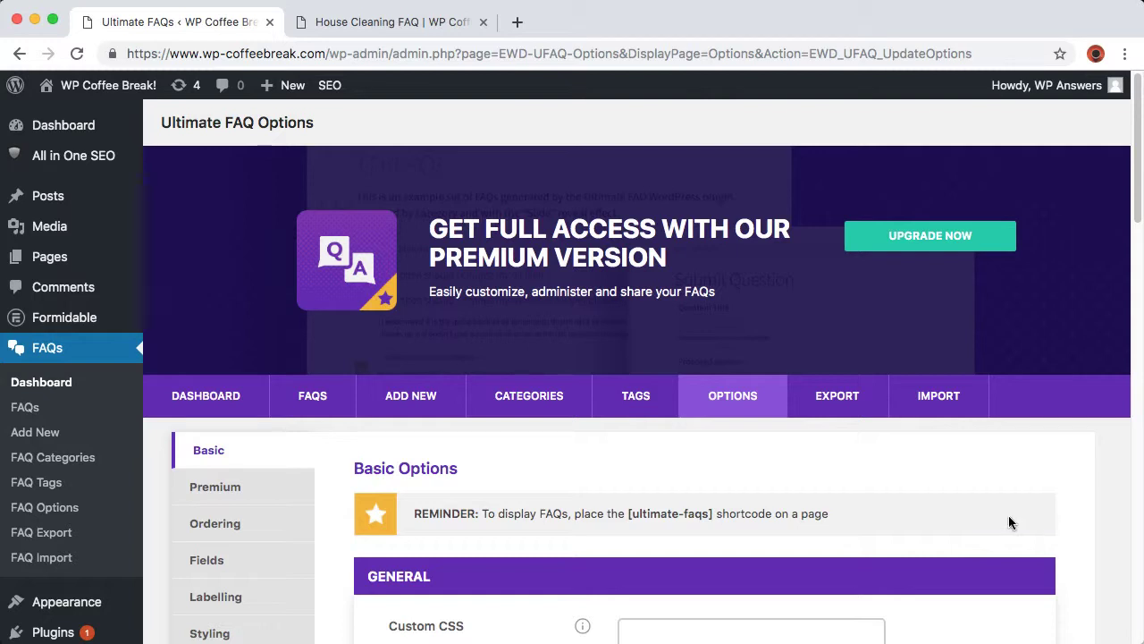
scroll(654, 519, "down", 1)
scroll(655, 519, "down", 4)
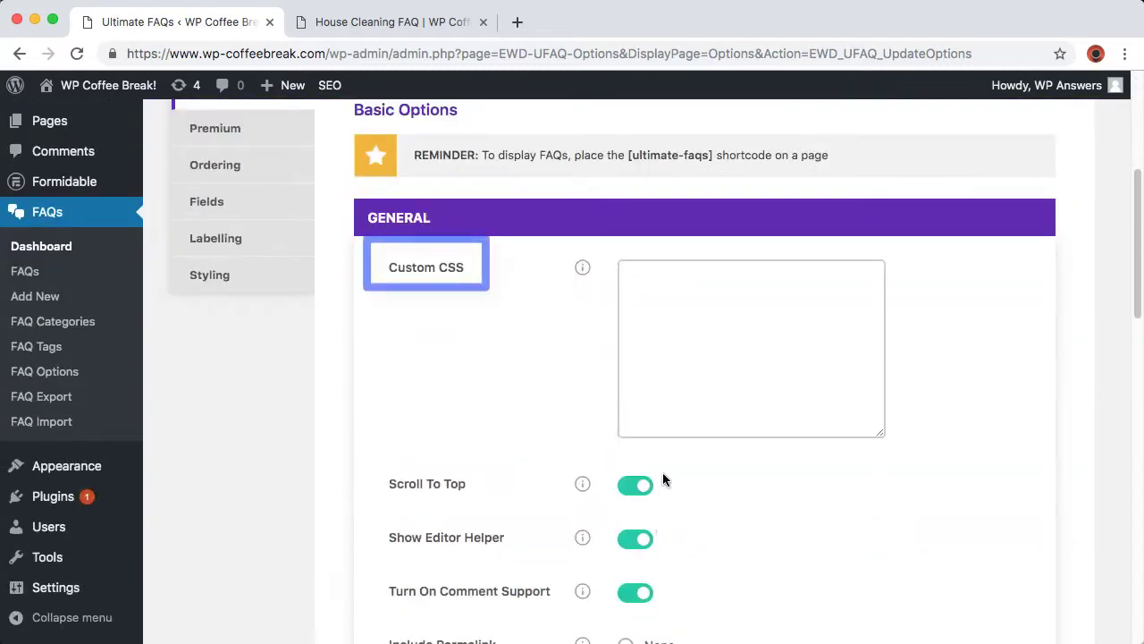
left_click(584, 270)
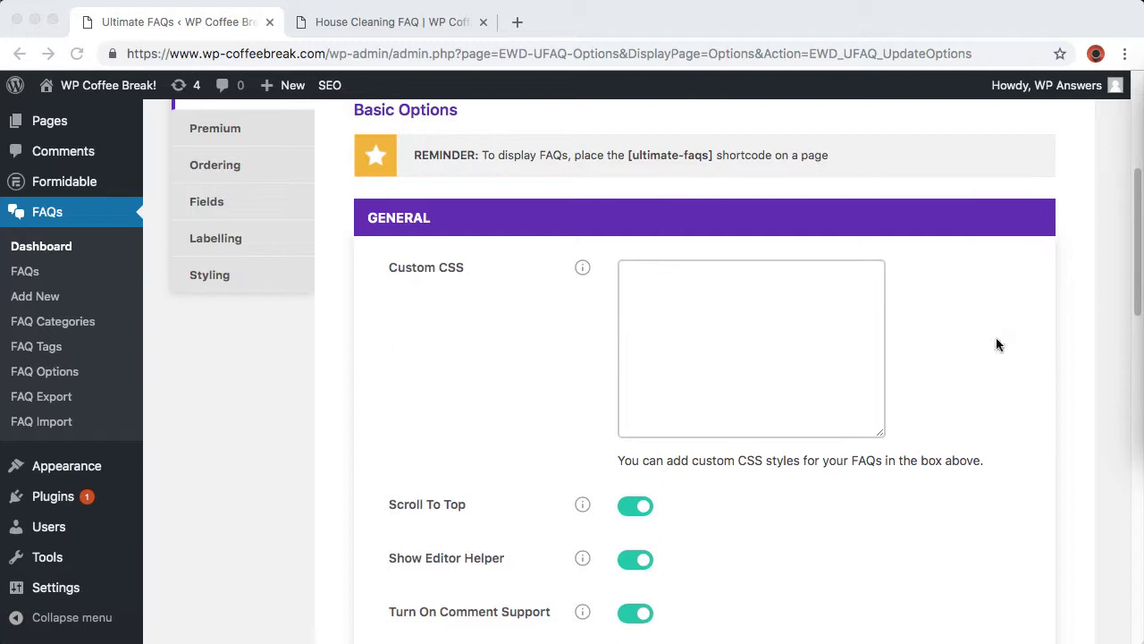
Step: Paste the light-blue, rounded, black-bordered question CSS into Custom CSS and save it
left_click(700, 287)
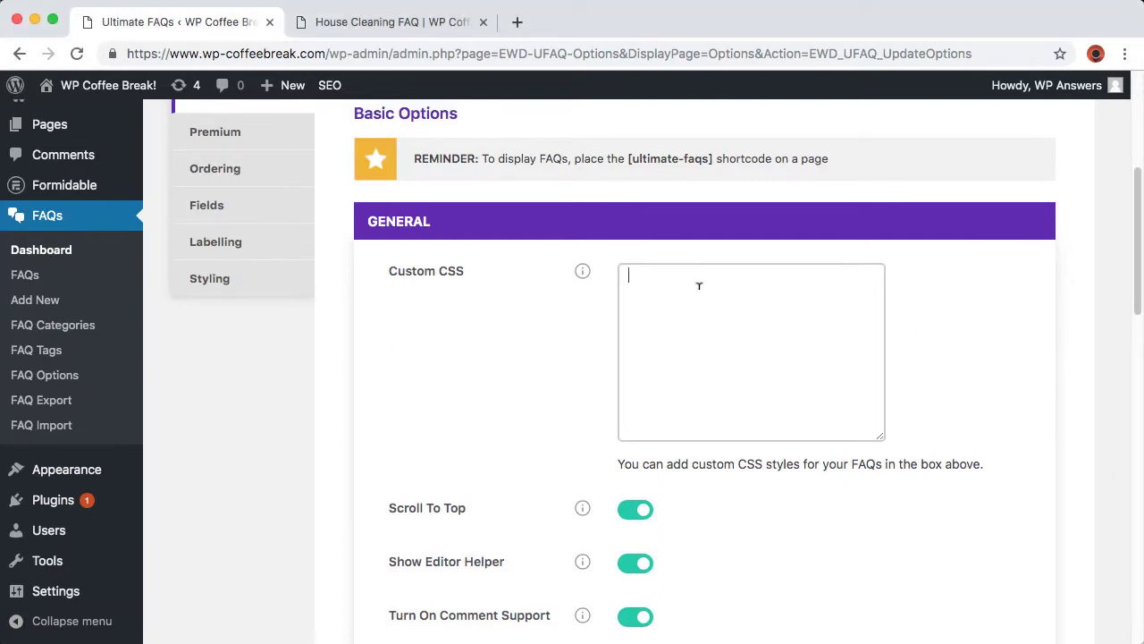
key("ctrl+v")
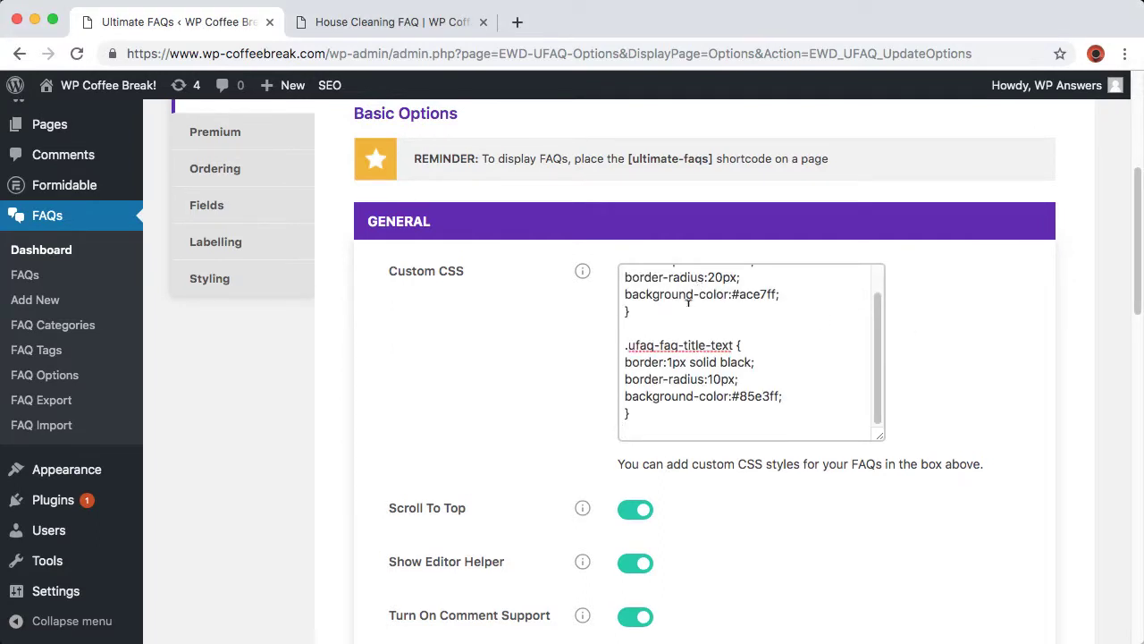
scroll(867, 403, "down", 10)
scroll(871, 413, "down", 3)
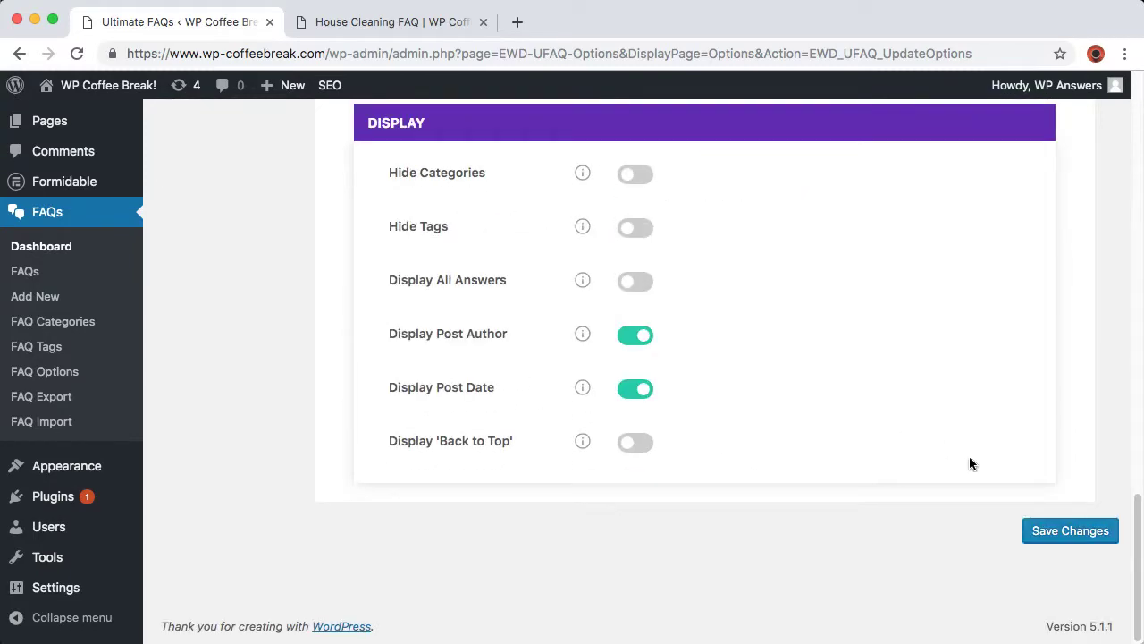
left_click(1043, 535)
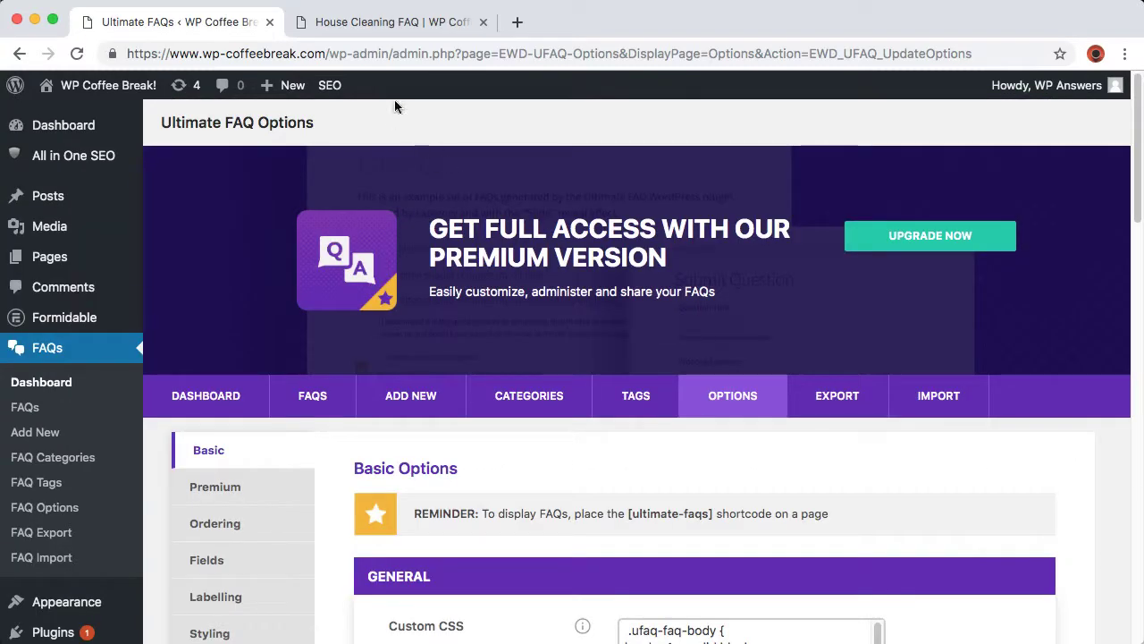
Step: Reload the House Cleaning FAQ page and test the car-noise and sponges questions
left_click(400, 24)
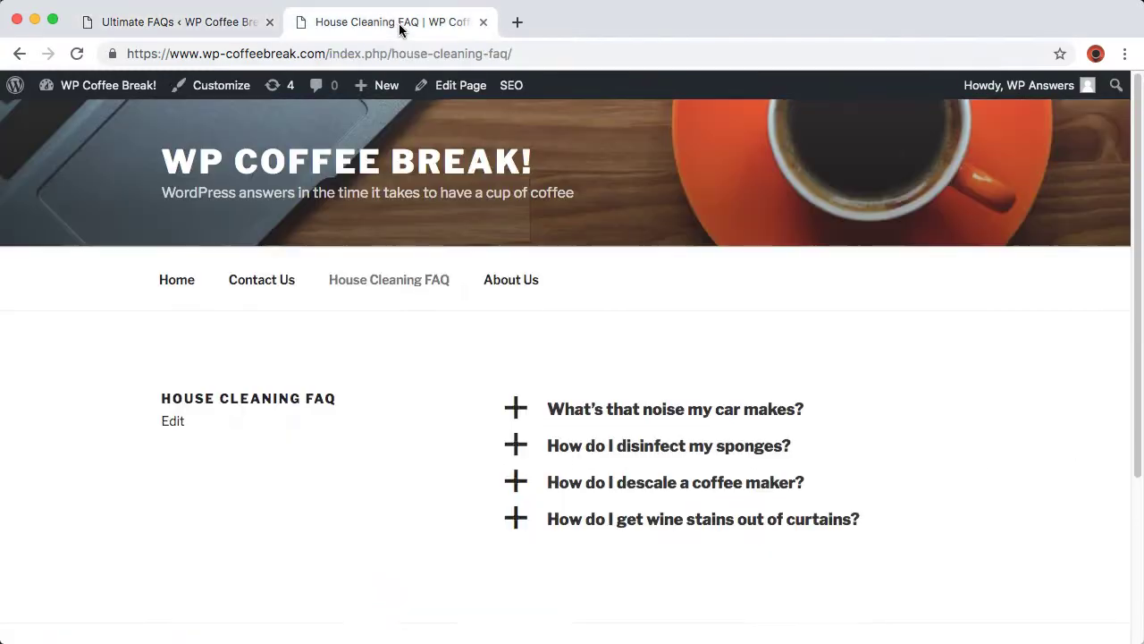
left_click(426, 284)
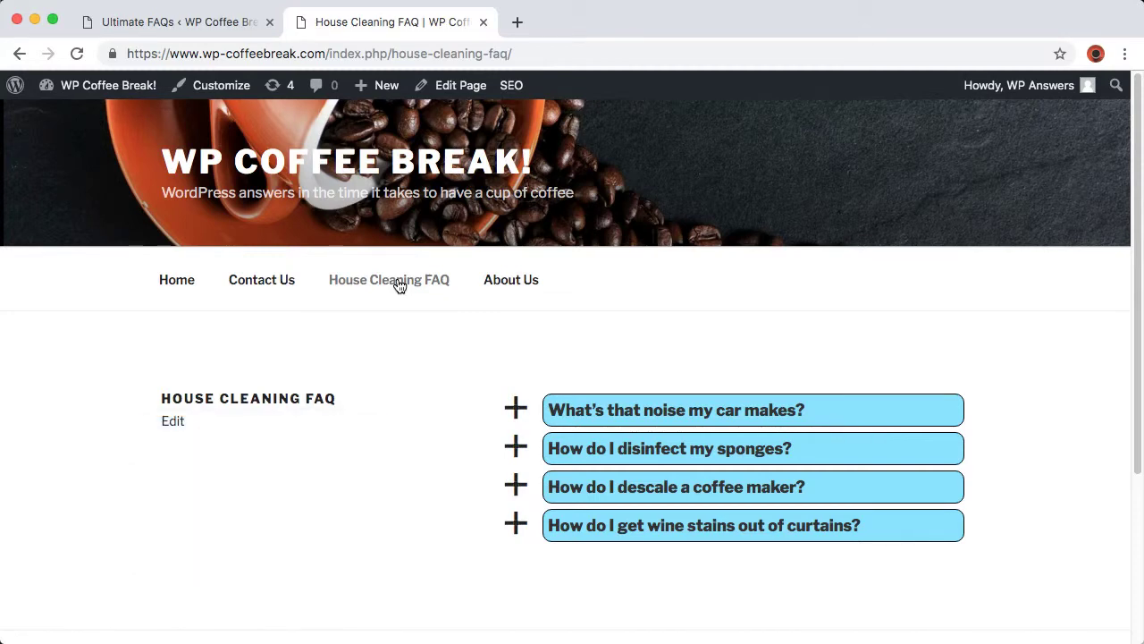
left_click(726, 409)
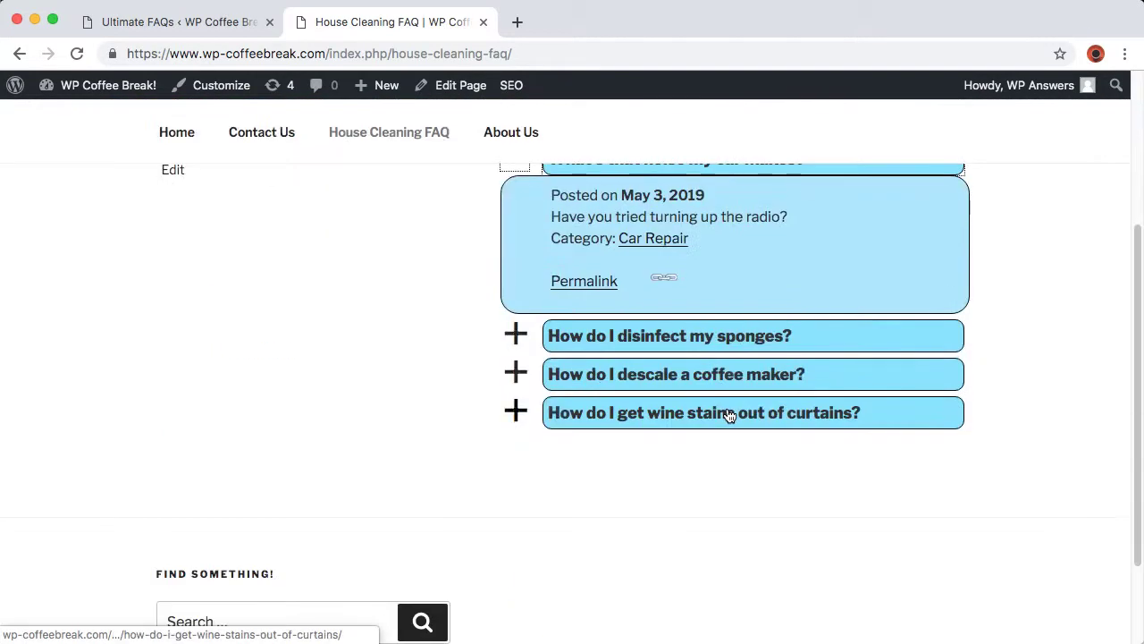
left_click(755, 172)
left_click(754, 211)
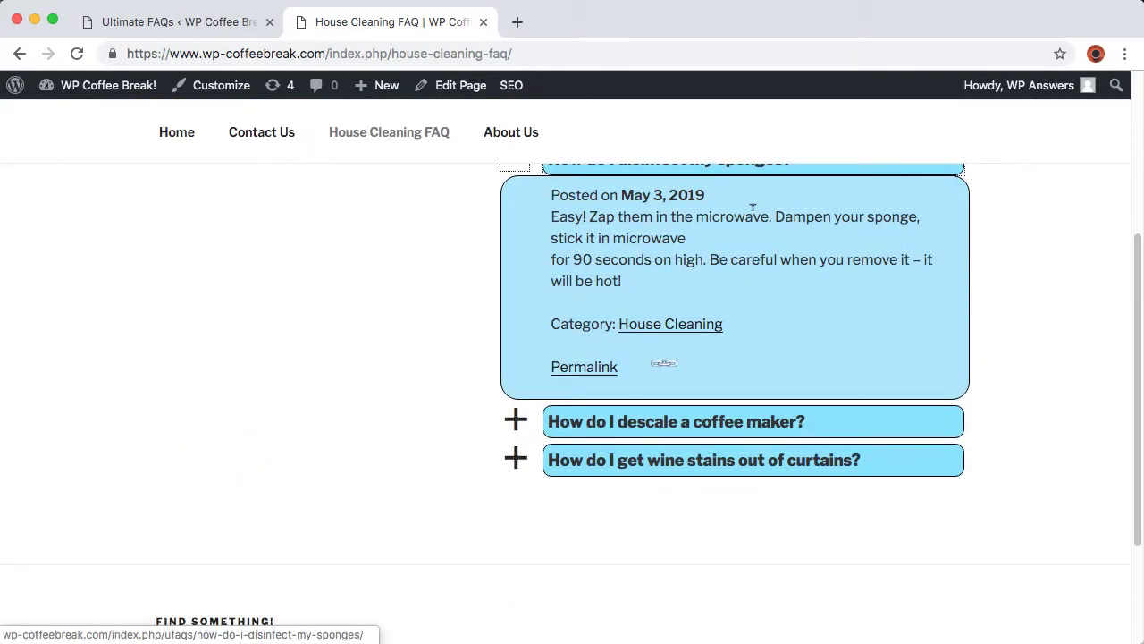
left_click(760, 170)
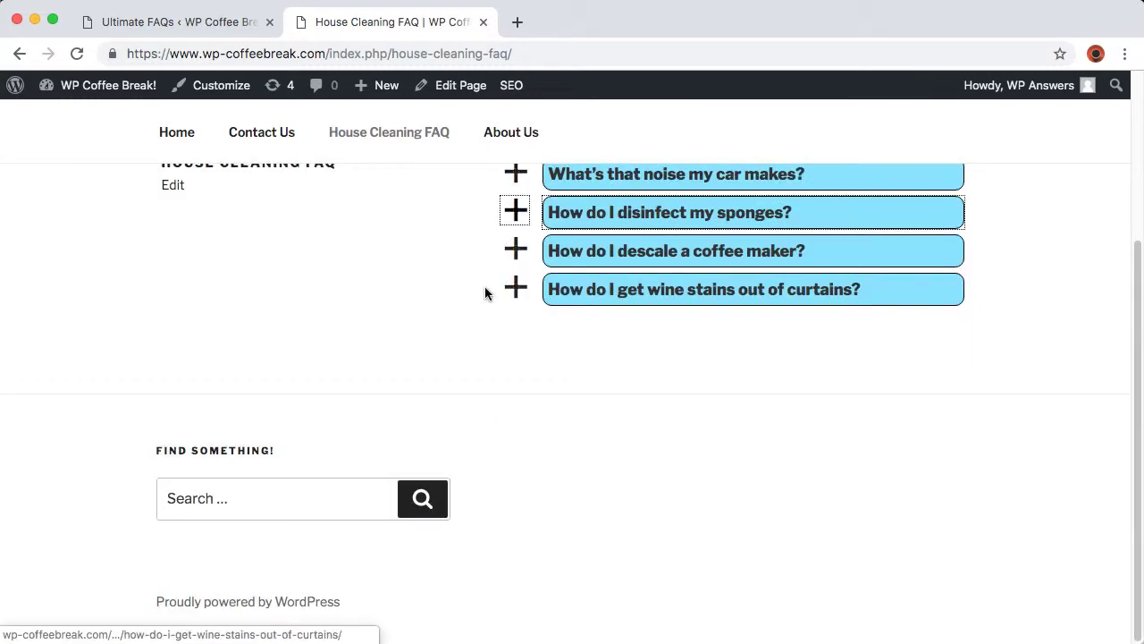
scroll(485, 292, "up", 3)
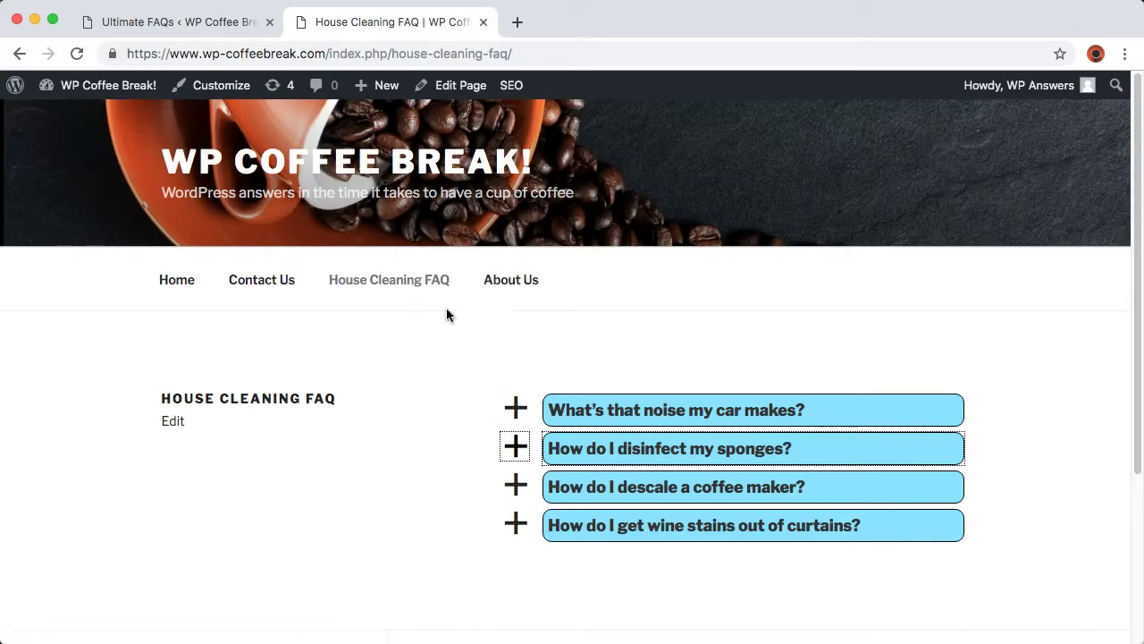
Step: Switch on FAQ Accordion in the Ultimate FAQ options and save the changes
left_click(189, 21)
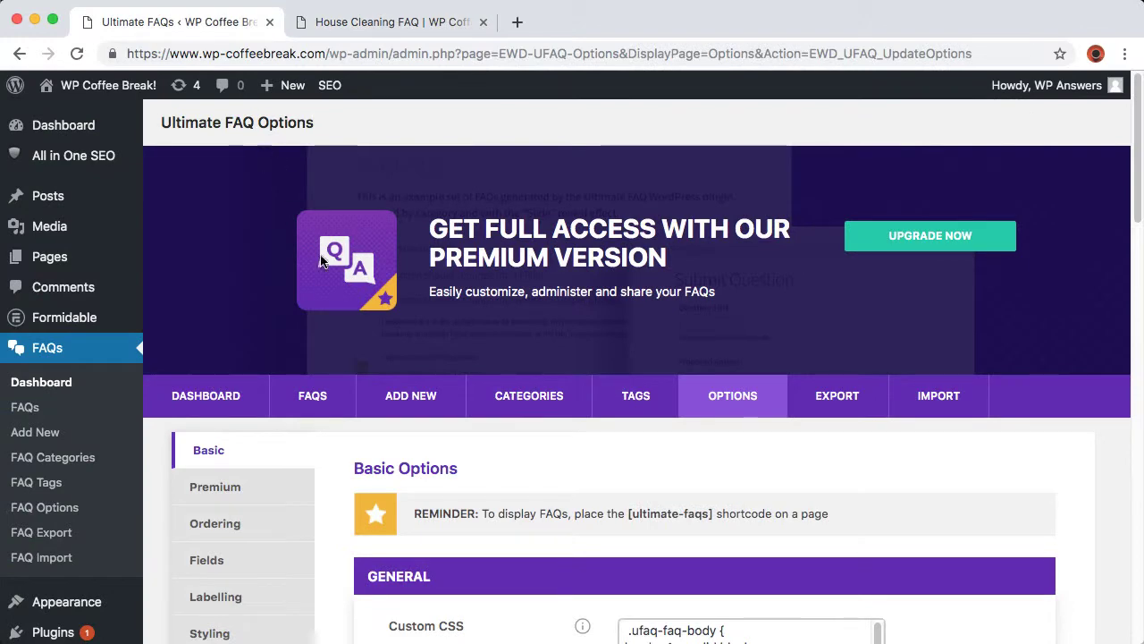
scroll(548, 349, "down", 10)
scroll(549, 349, "down", 4)
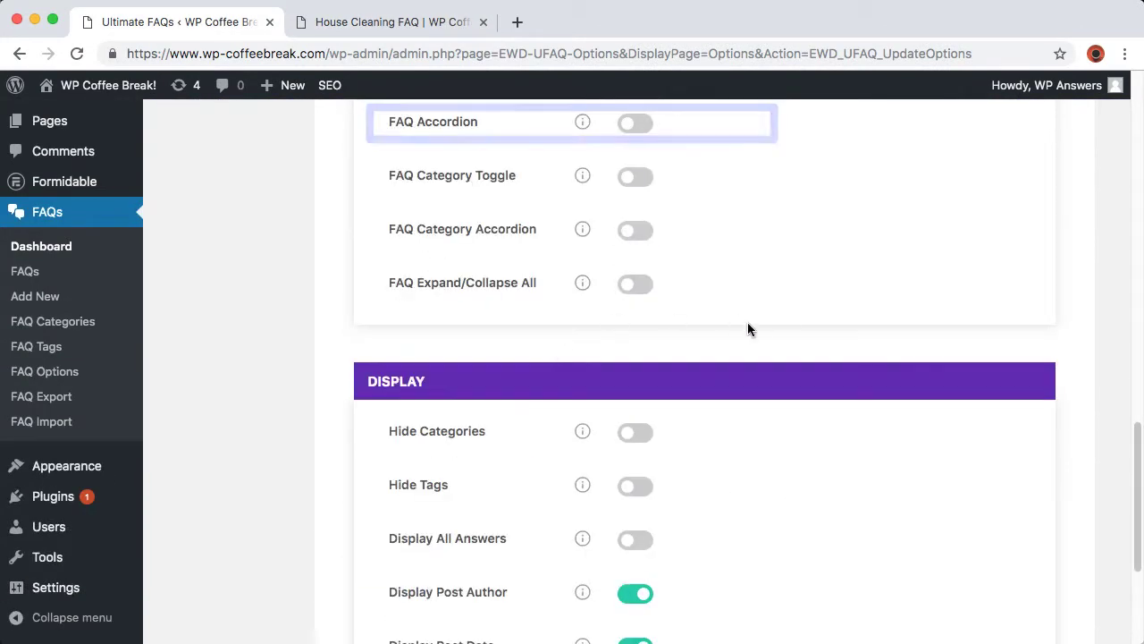
left_click(629, 124)
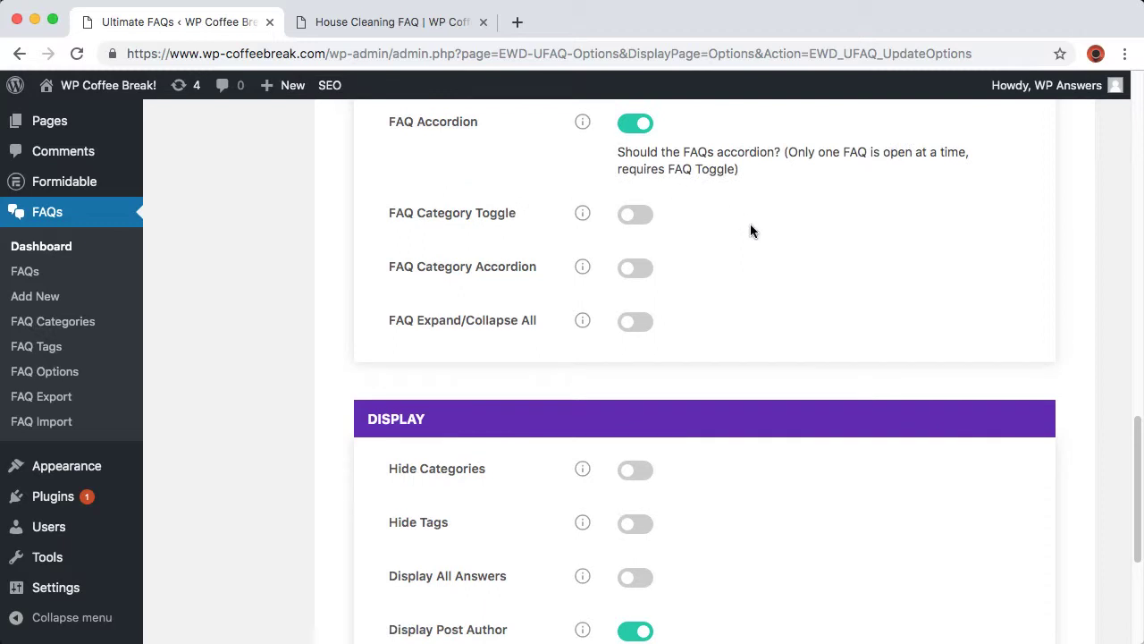
scroll(820, 232, "down", 3)
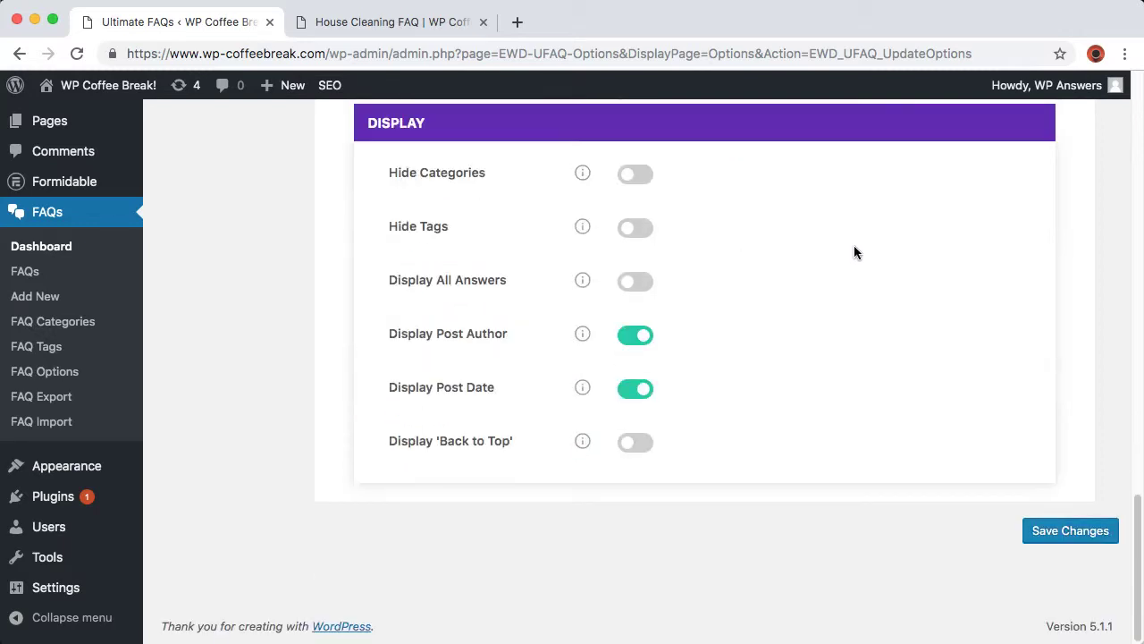
left_click(1072, 531)
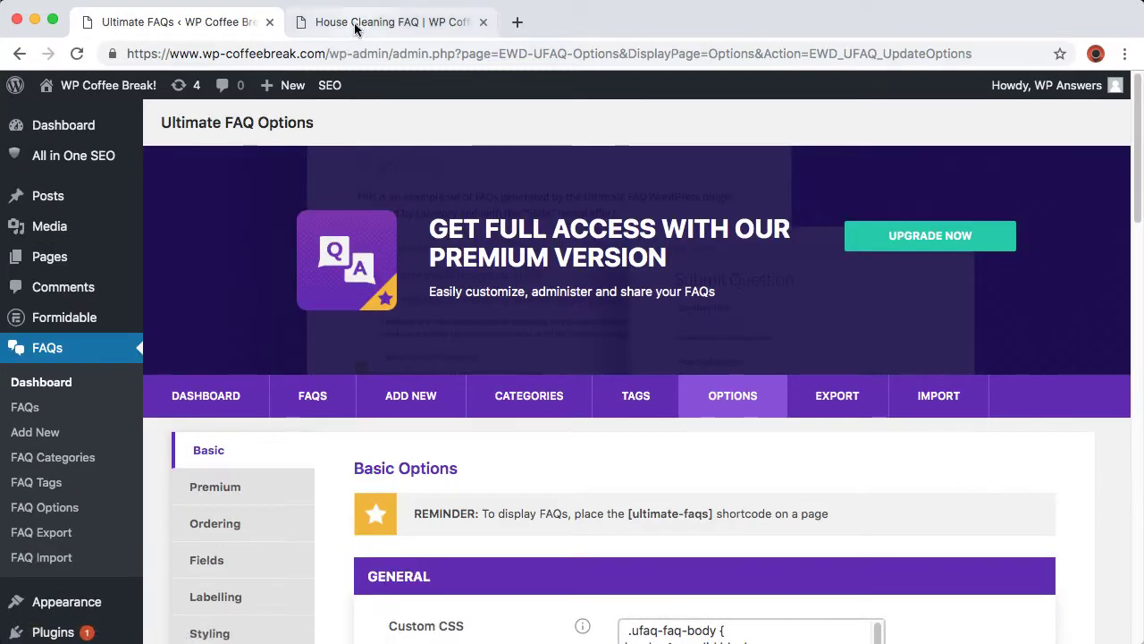
Step: Reload the live FAQ page and open the car noise, sponges, coffee maker and wine questions
left_click(348, 23)
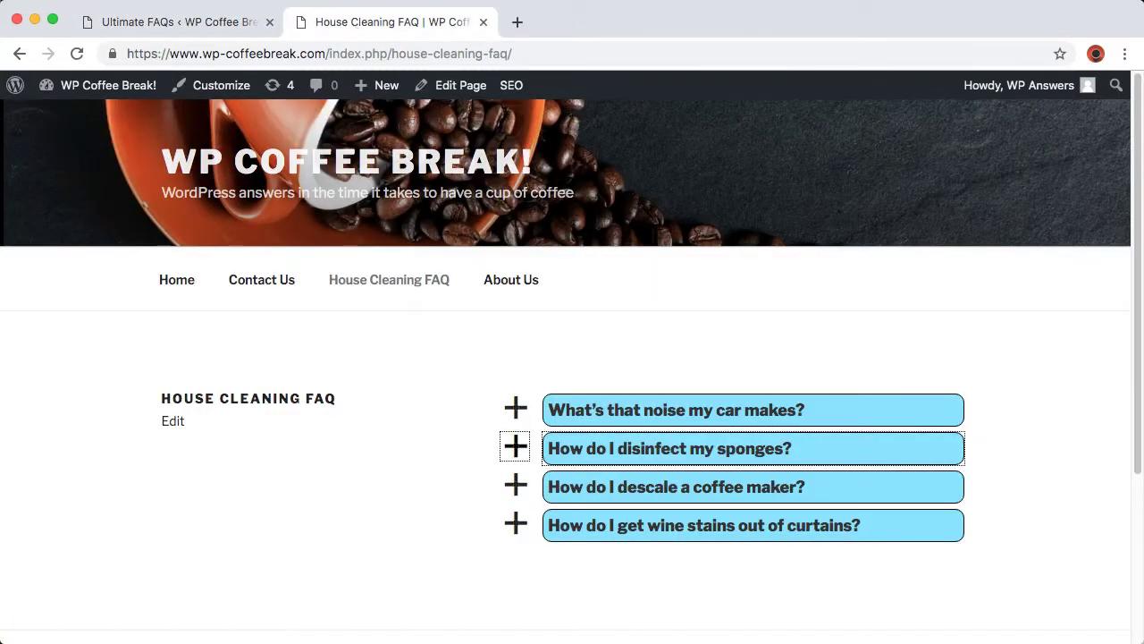
left_click(391, 279)
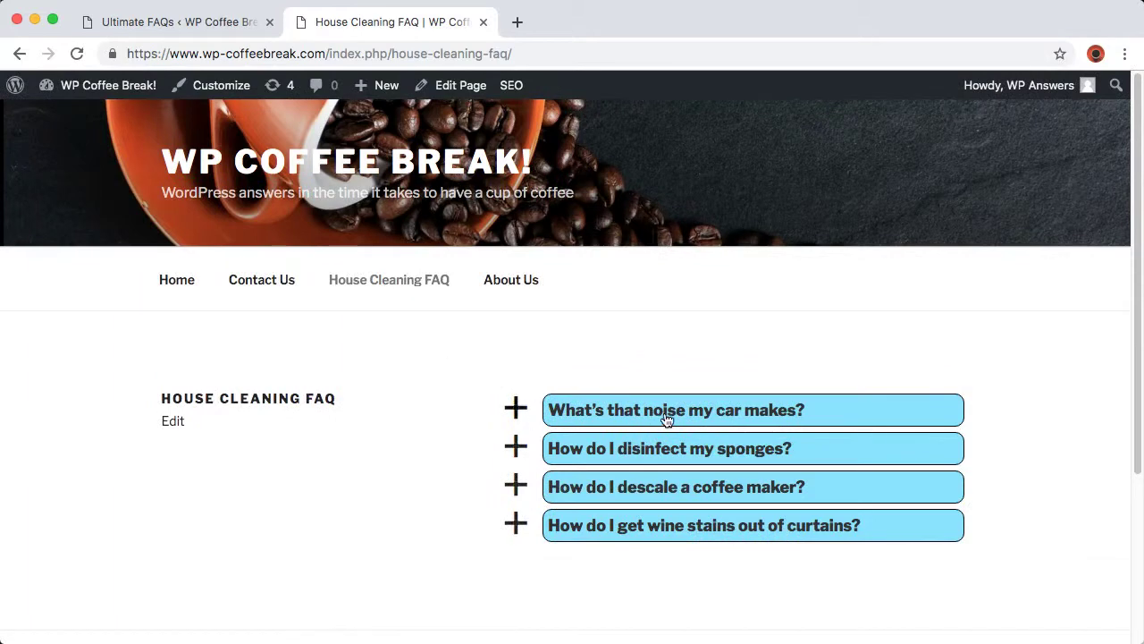
left_click(664, 416)
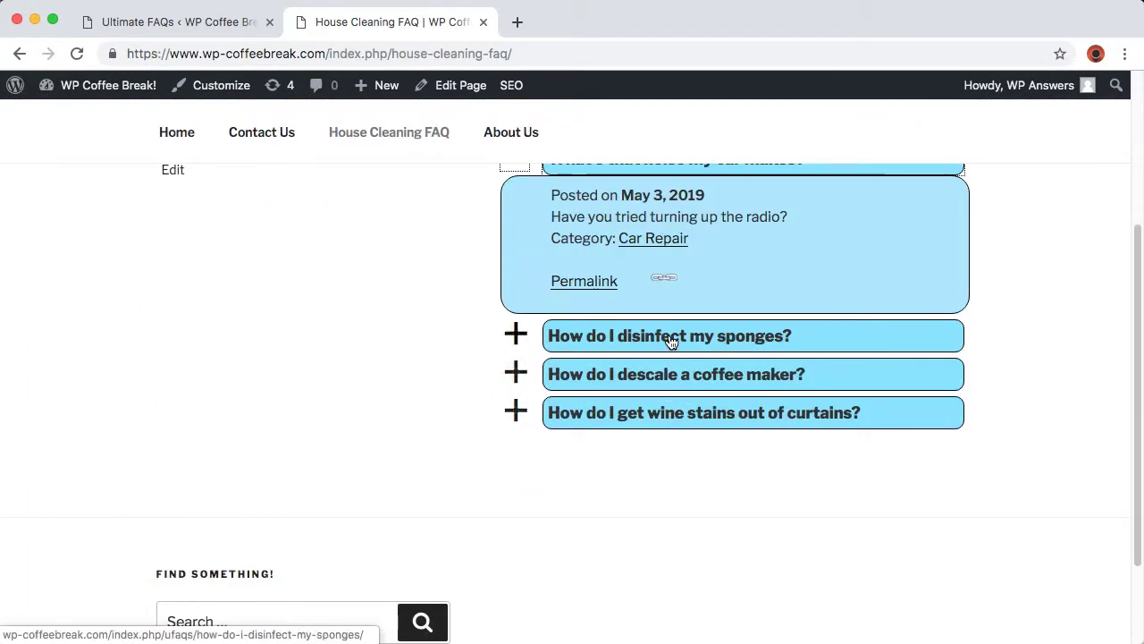
left_click(670, 338)
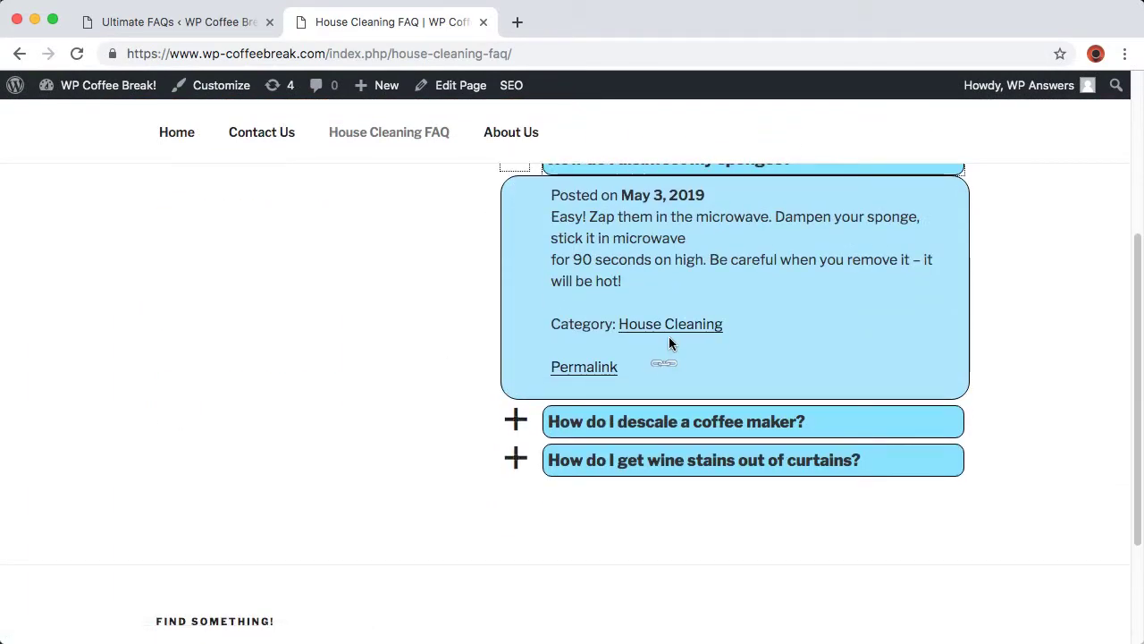
left_click(679, 426)
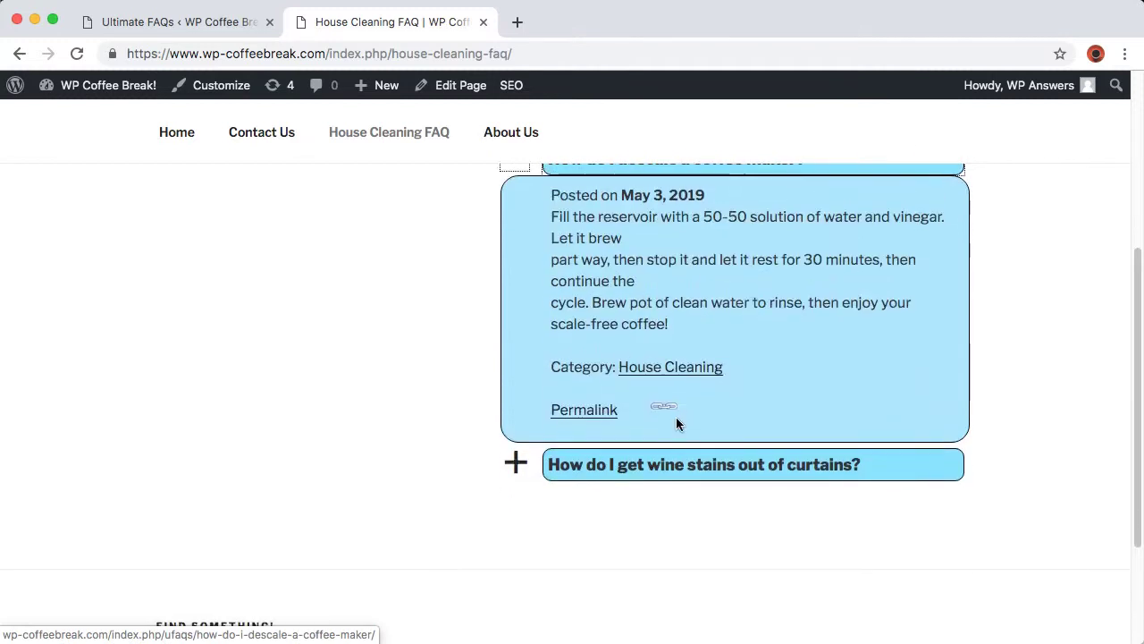
double_click(673, 468)
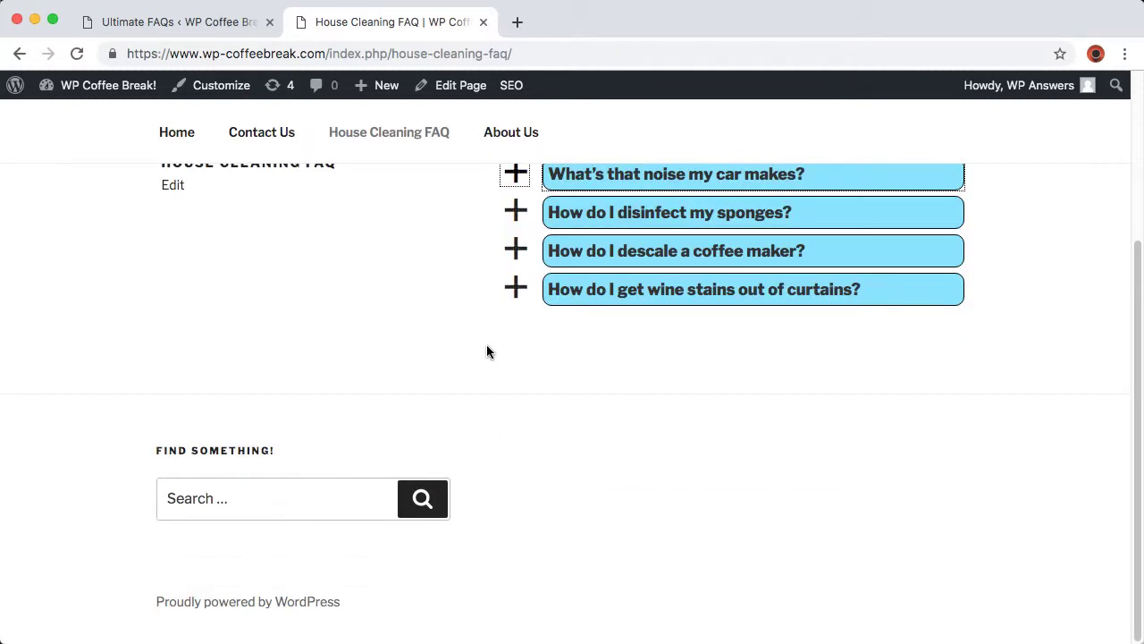
scroll(491, 403, "up", 1)
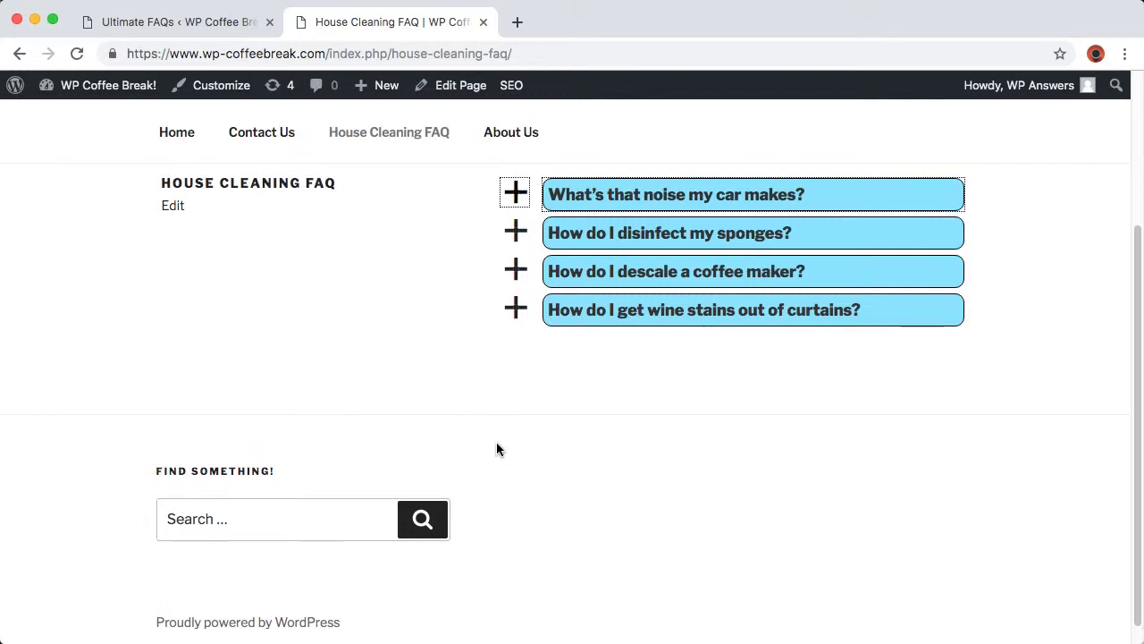
left_click(178, 27)
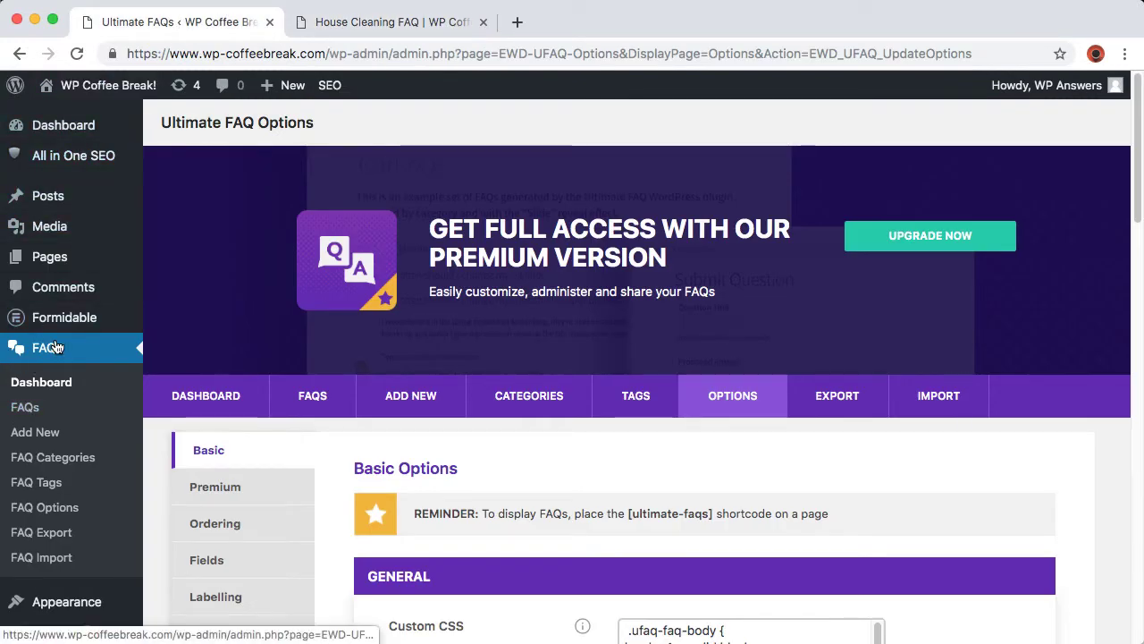
Step: Open FAQ Categories to find the house-cleaning slug
left_click(49, 460)
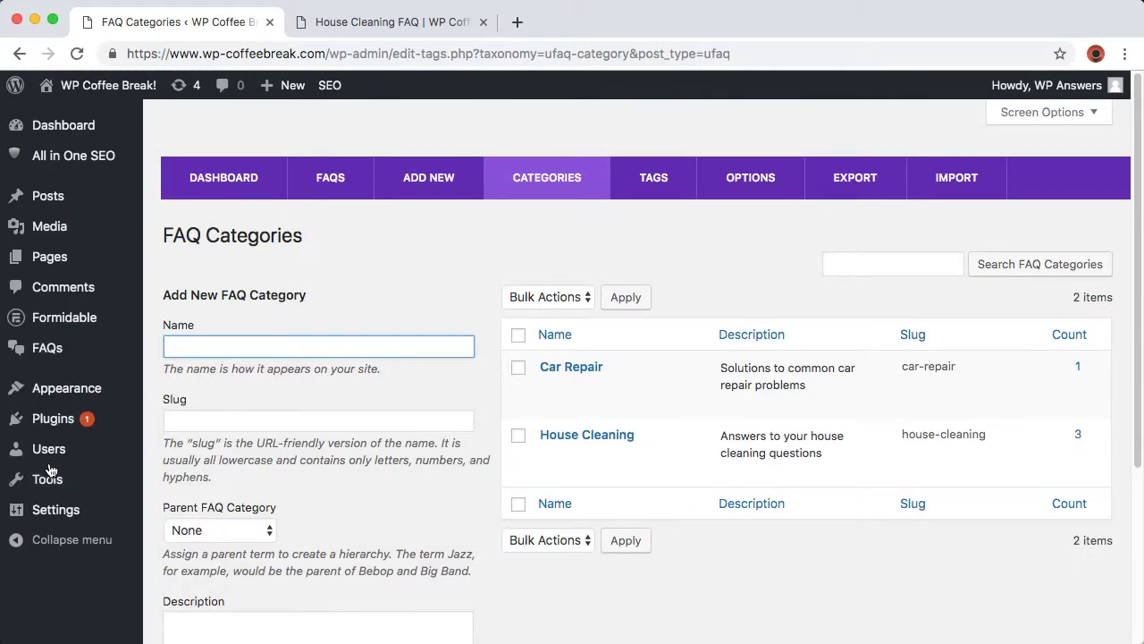
mouse_move(948, 443)
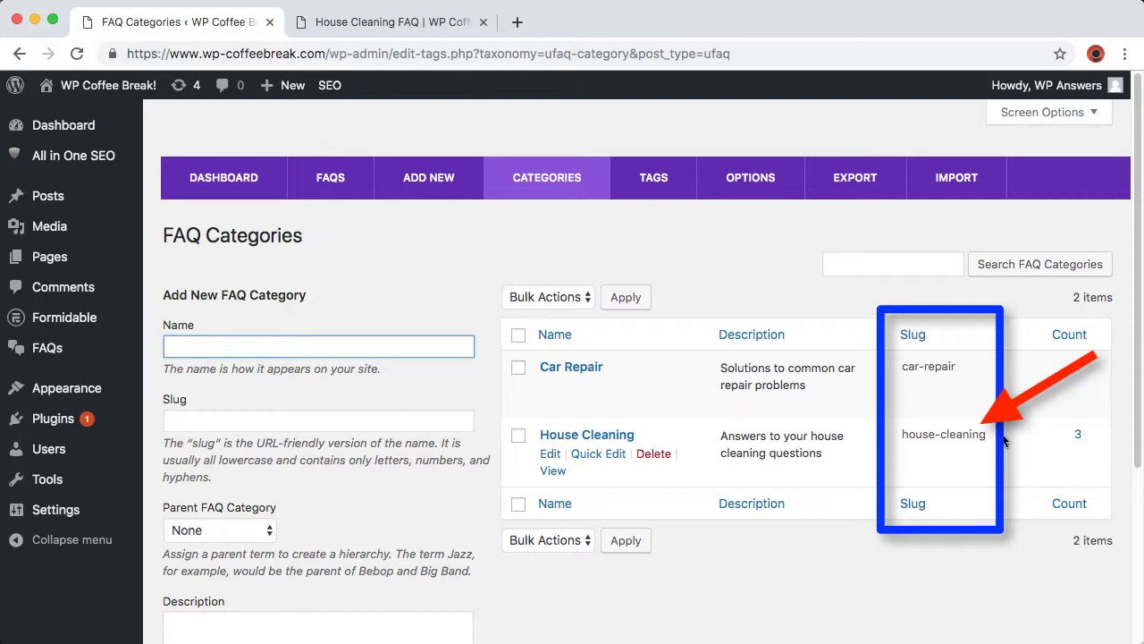
Step: Add include_category='house-cleaning' to the House Cleaning FAQ page's shortcode and update the page
left_click(50, 257)
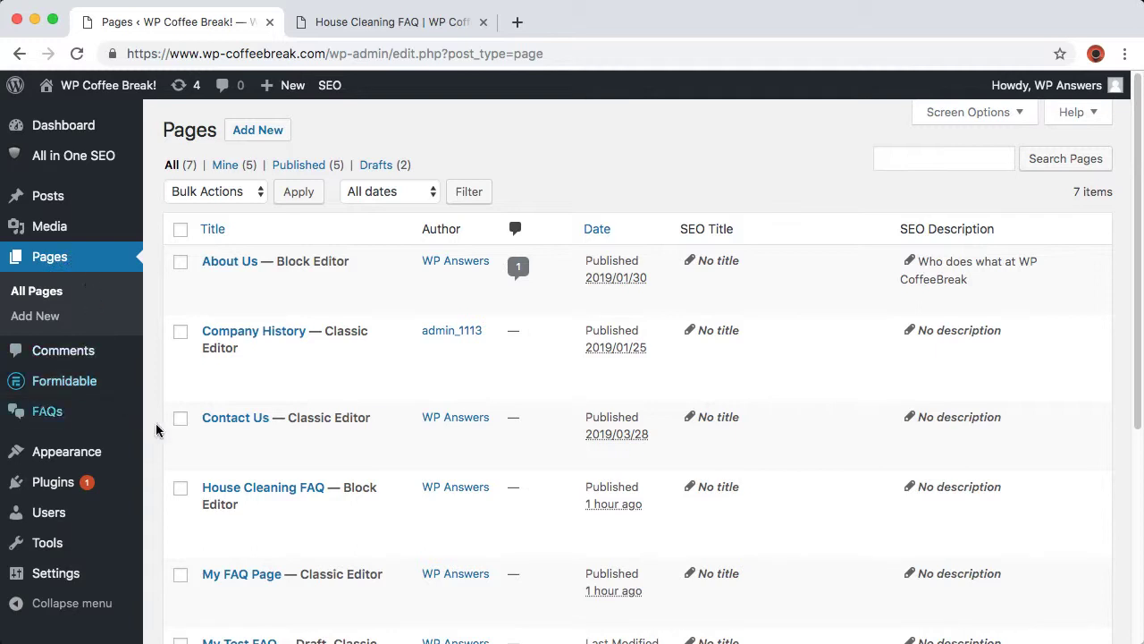
mouse_move(269, 505)
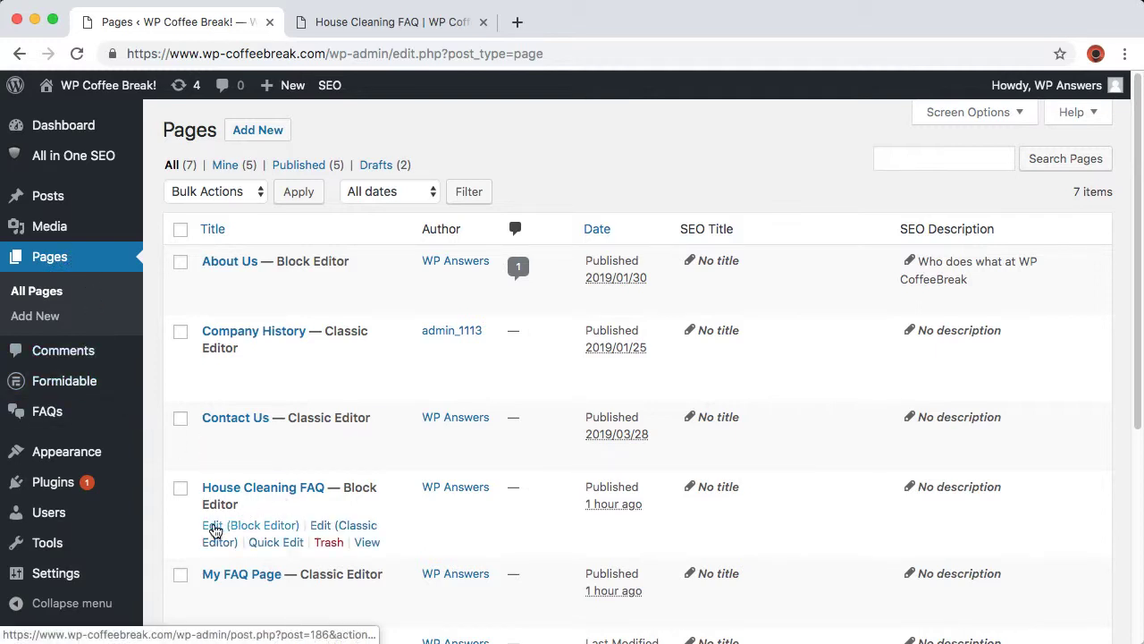
left_click(216, 531)
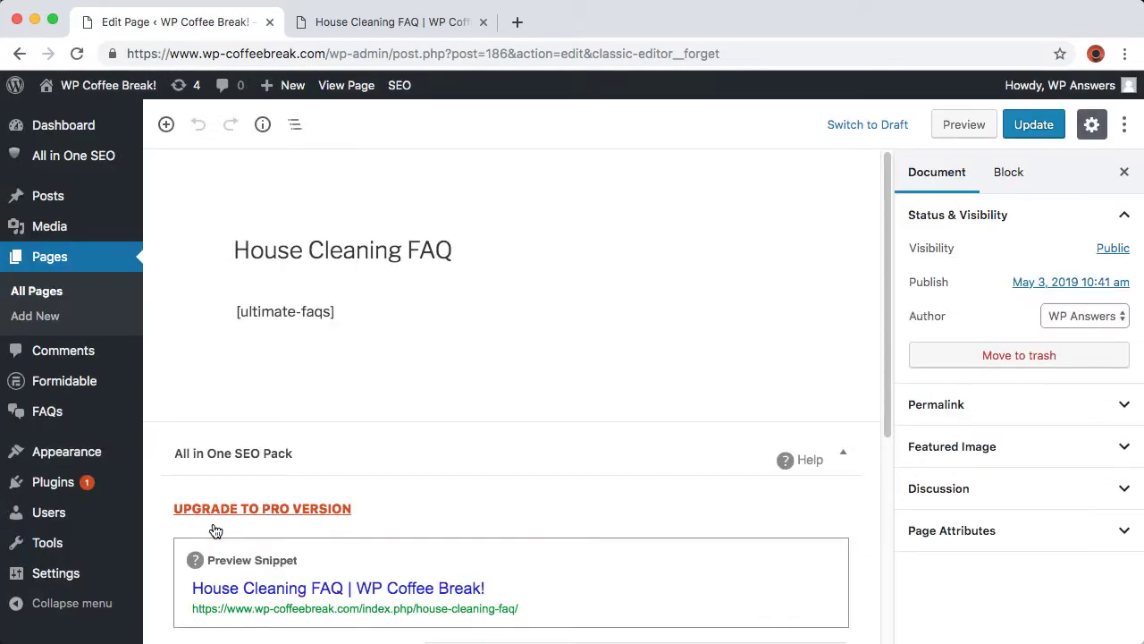
left_click(331, 309)
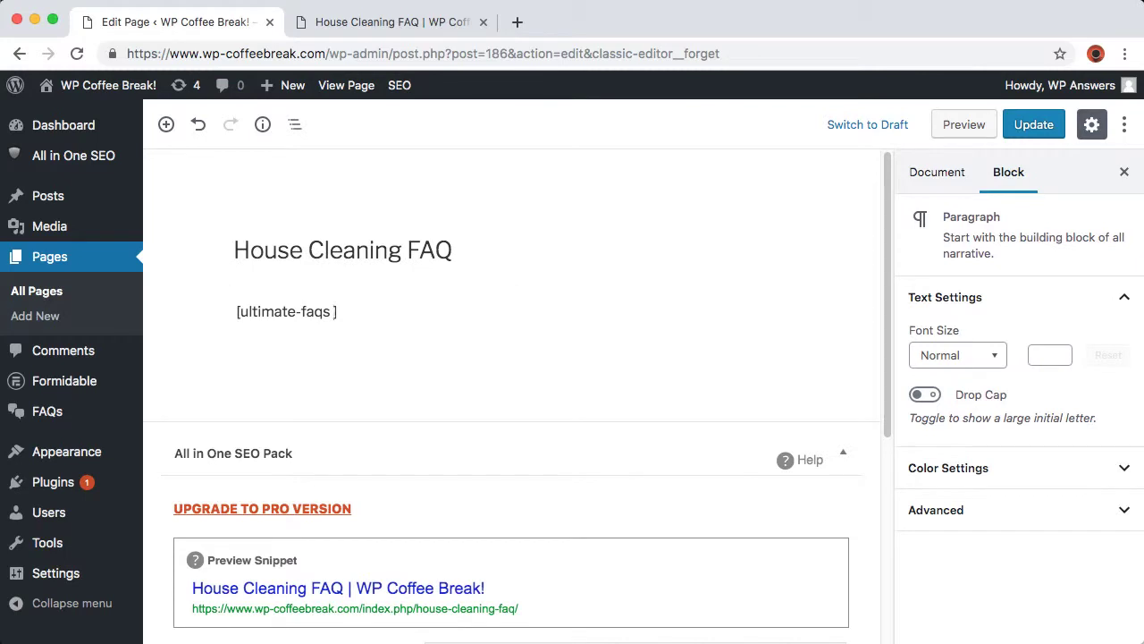
type("include_c")
type("ategory='house")
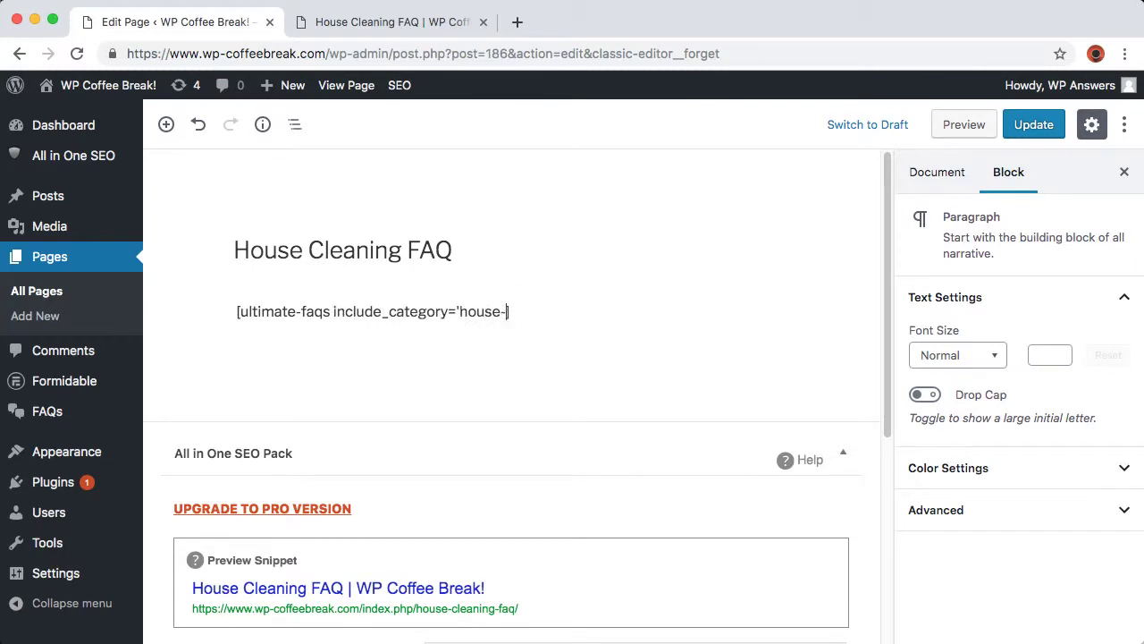
type("-cleaning'")
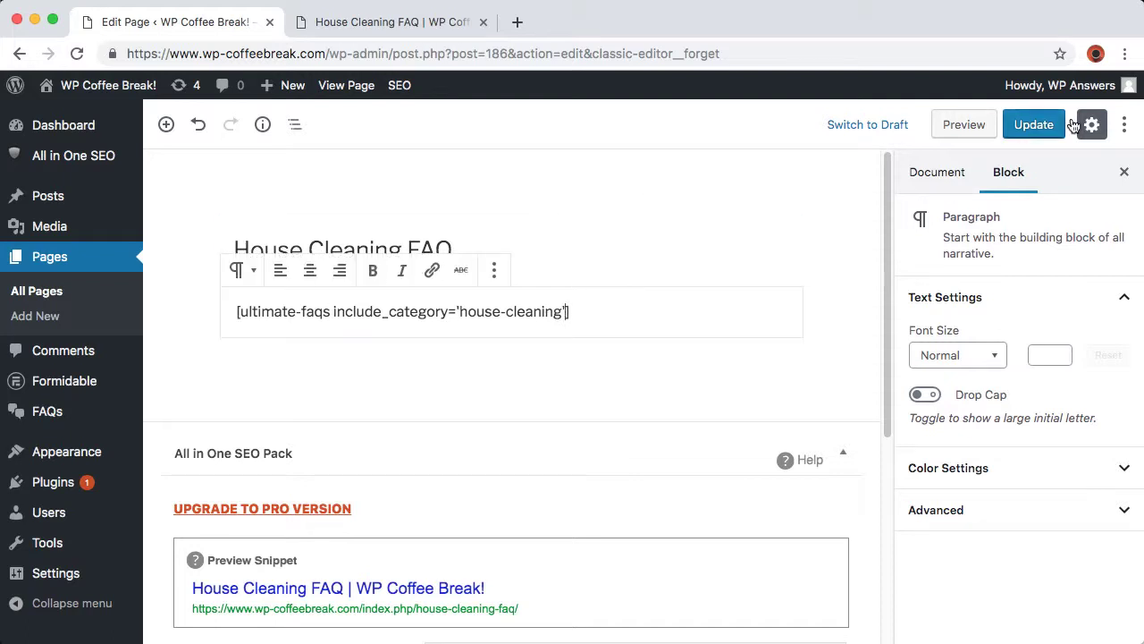
left_click(1028, 125)
Step: Reload the FAQ page, expand the sponges question to check only House Cleaning questions remain
left_click(355, 25)
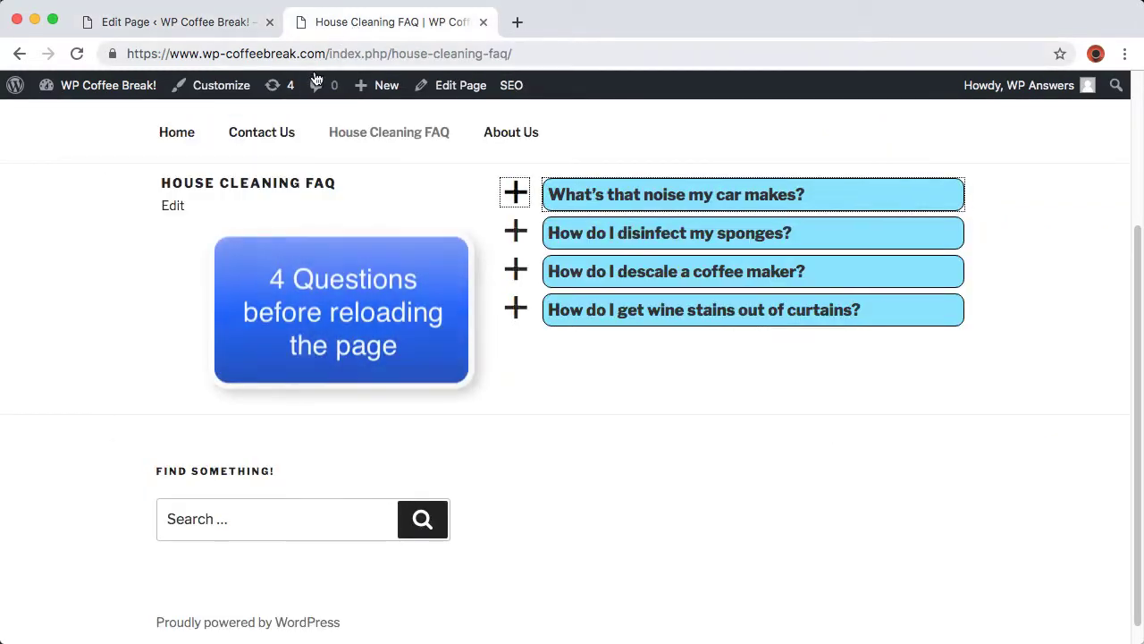
left_click(359, 135)
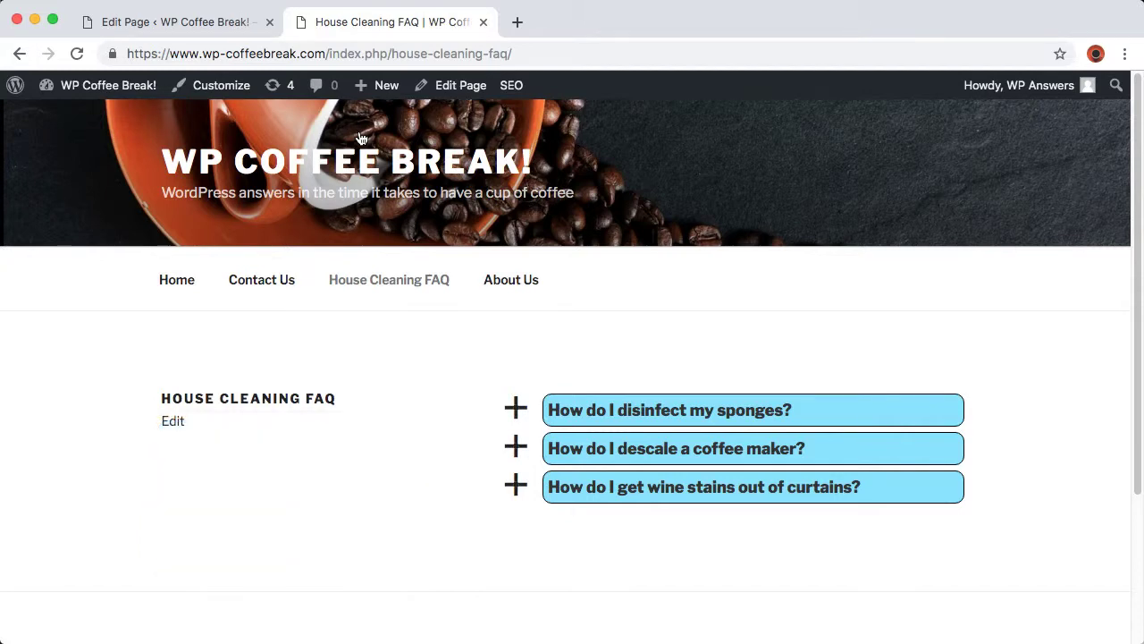
left_click(694, 411)
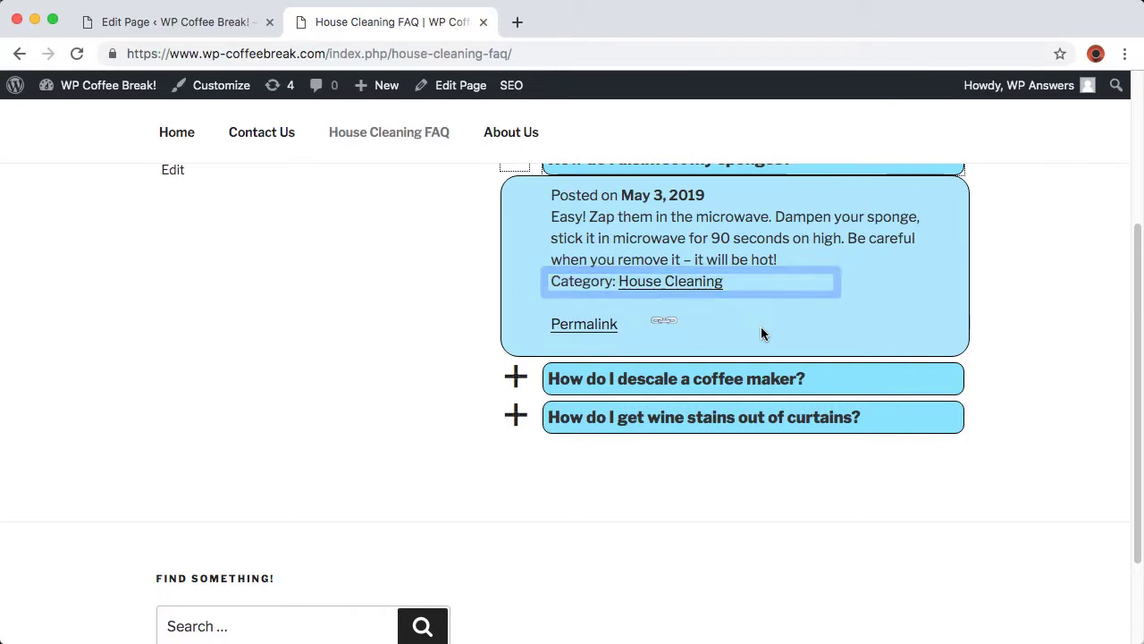
left_click(213, 19)
Step: Switch on Hide Categories in the FAQ Options, save, and return to the live FAQ page
mouse_move(48, 348)
left_click(192, 501)
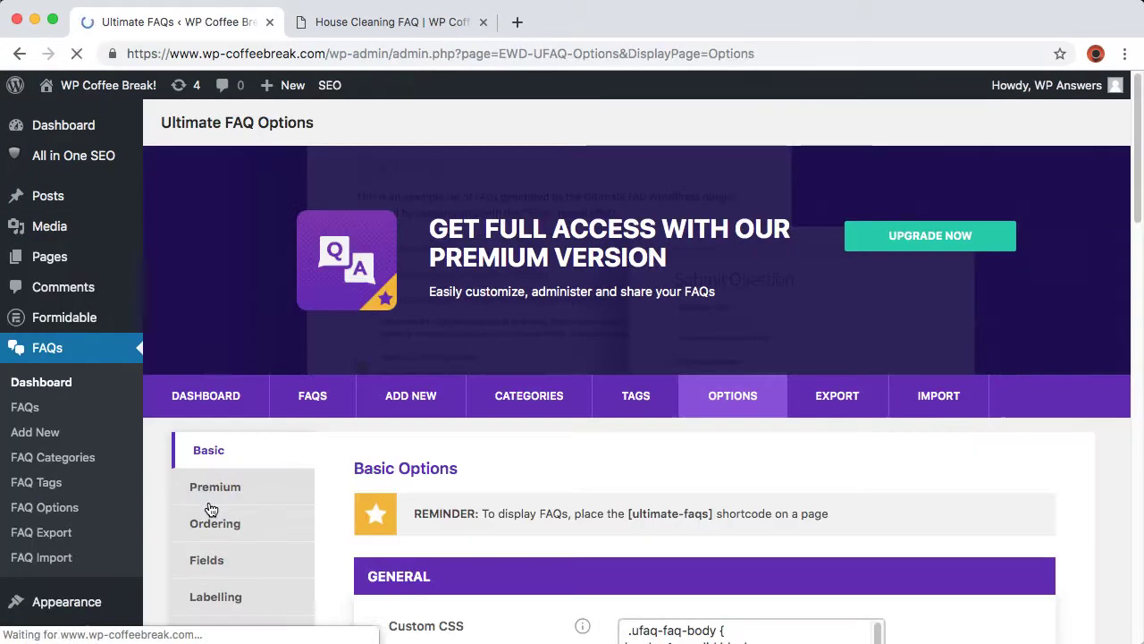
scroll(510, 497, "down", 5)
scroll(827, 458, "down", 3)
scroll(831, 452, "down", 5)
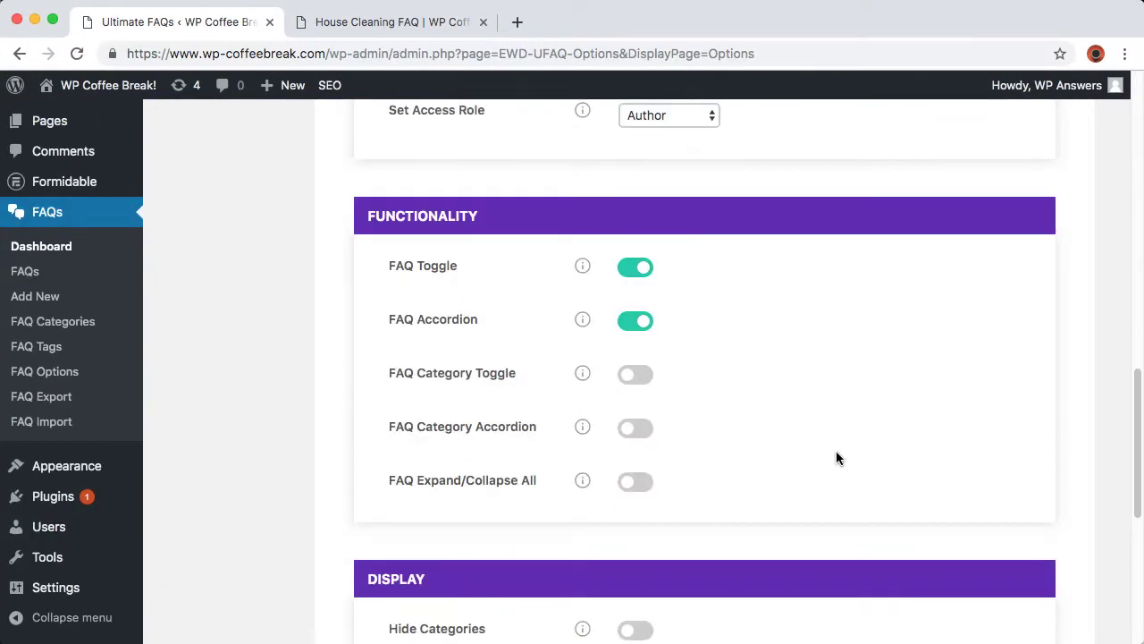
scroll(834, 451, "down", 2)
scroll(834, 451, "down", 2)
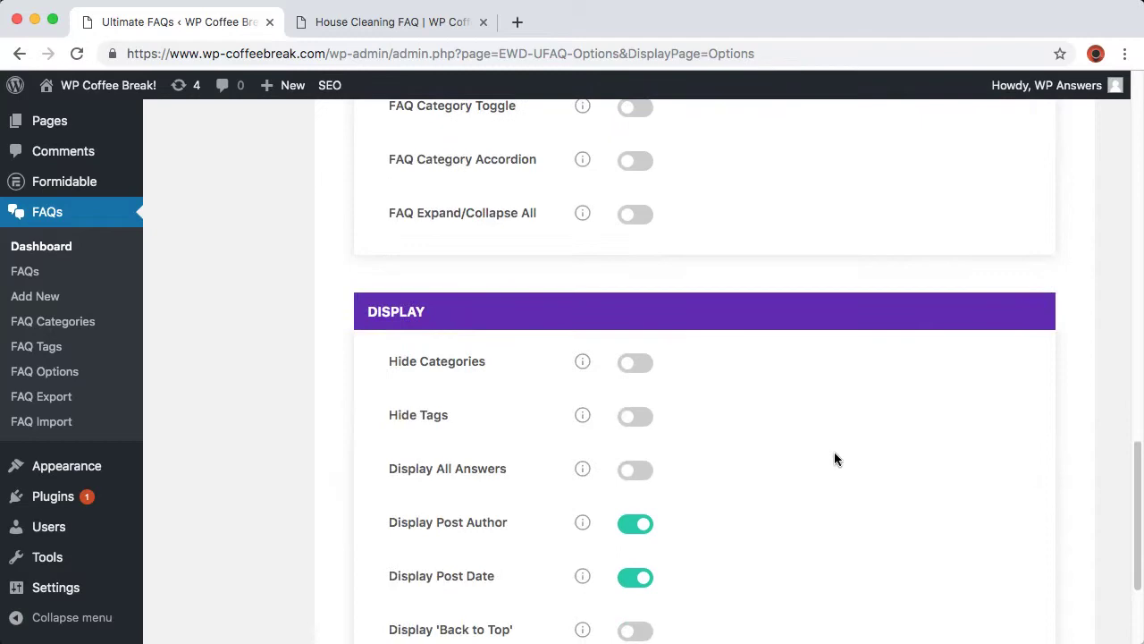
left_click(629, 362)
scroll(756, 424, "down", 3)
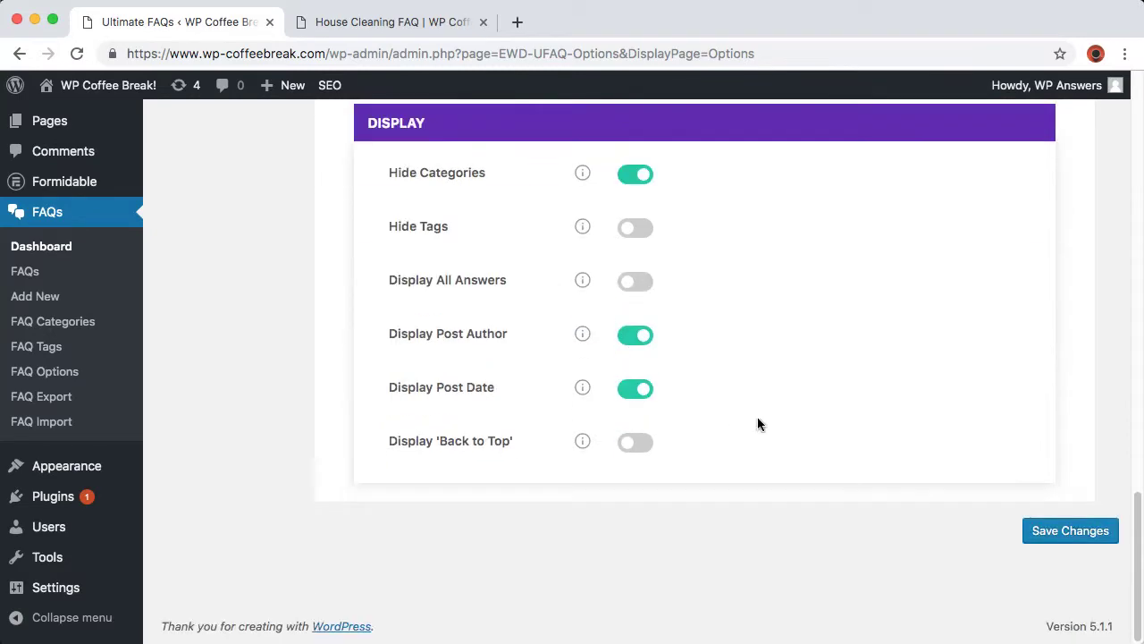
left_click(1065, 540)
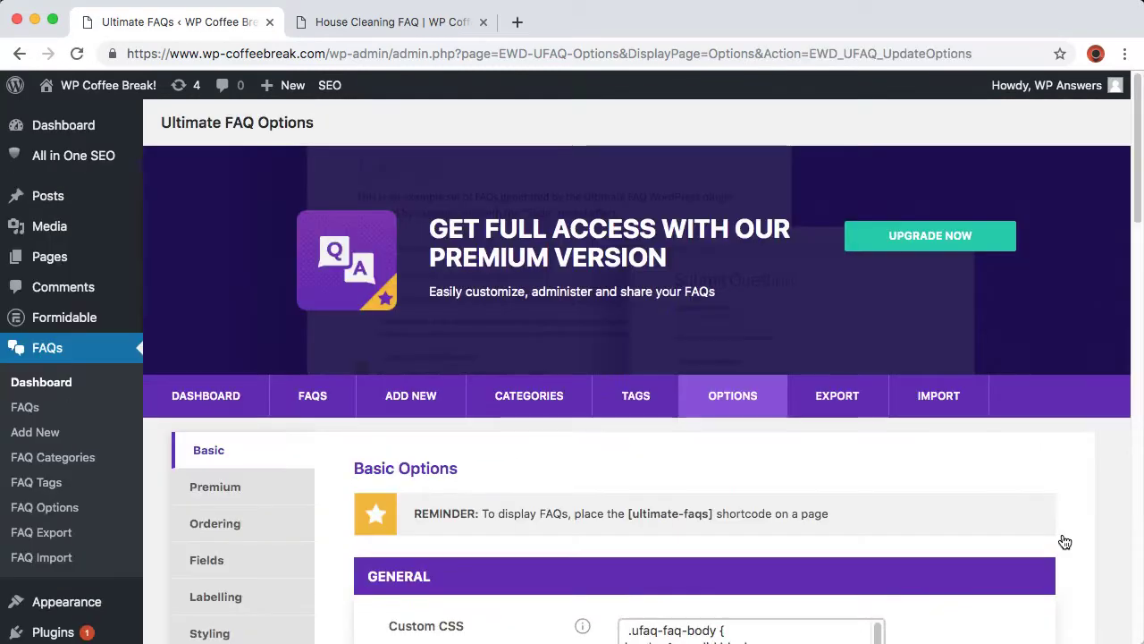
left_click(393, 23)
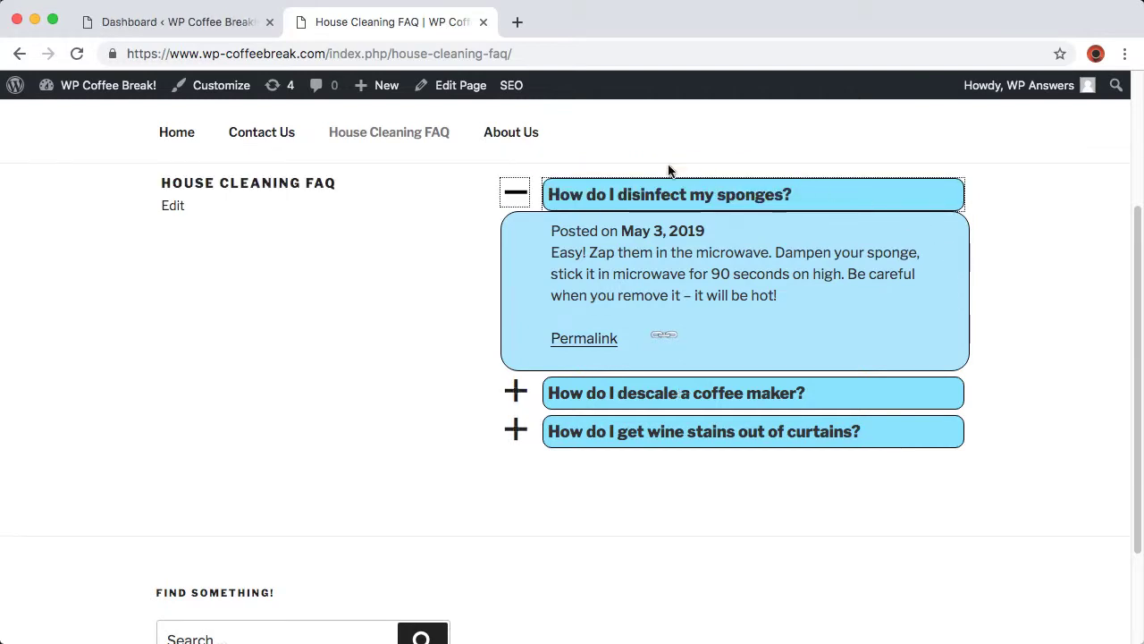
Step: Go back to the admin and browse the Ultimate FAQ Dashboard's premium-version feature list
left_click(139, 25)
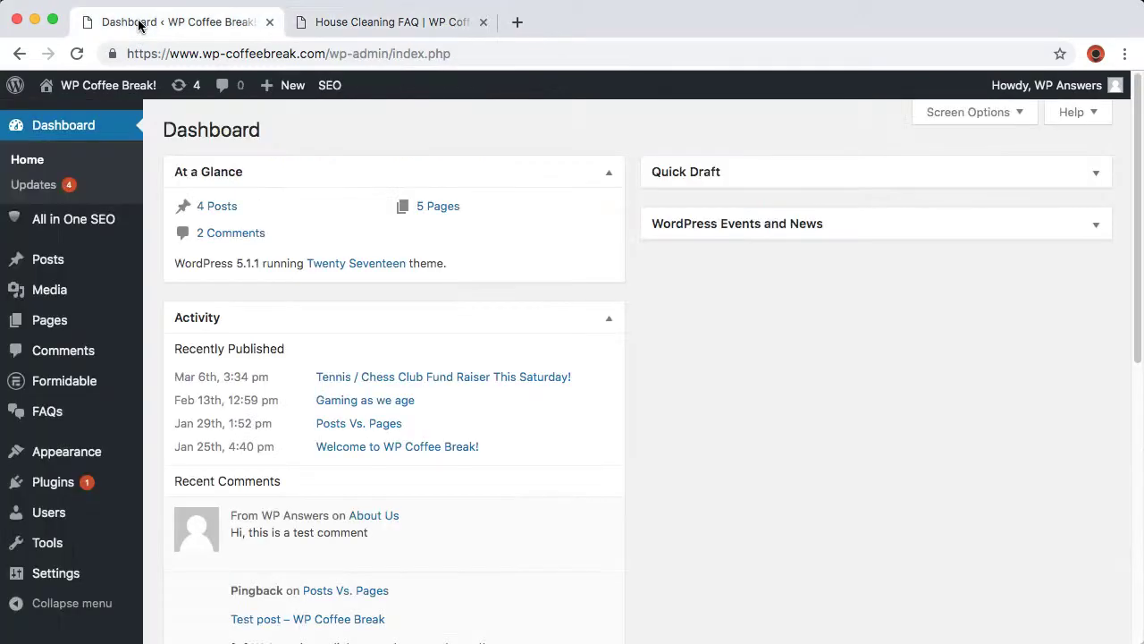
left_click(41, 410)
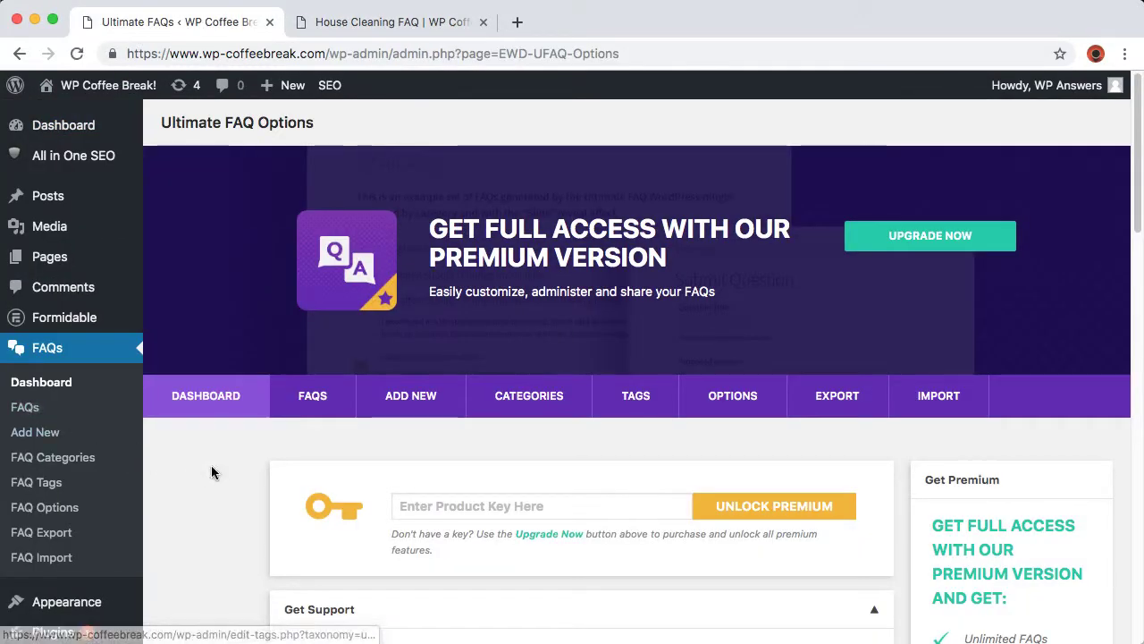
scroll(211, 465, "down", 5)
scroll(210, 464, "down", 5)
scroll(210, 465, "down", 2)
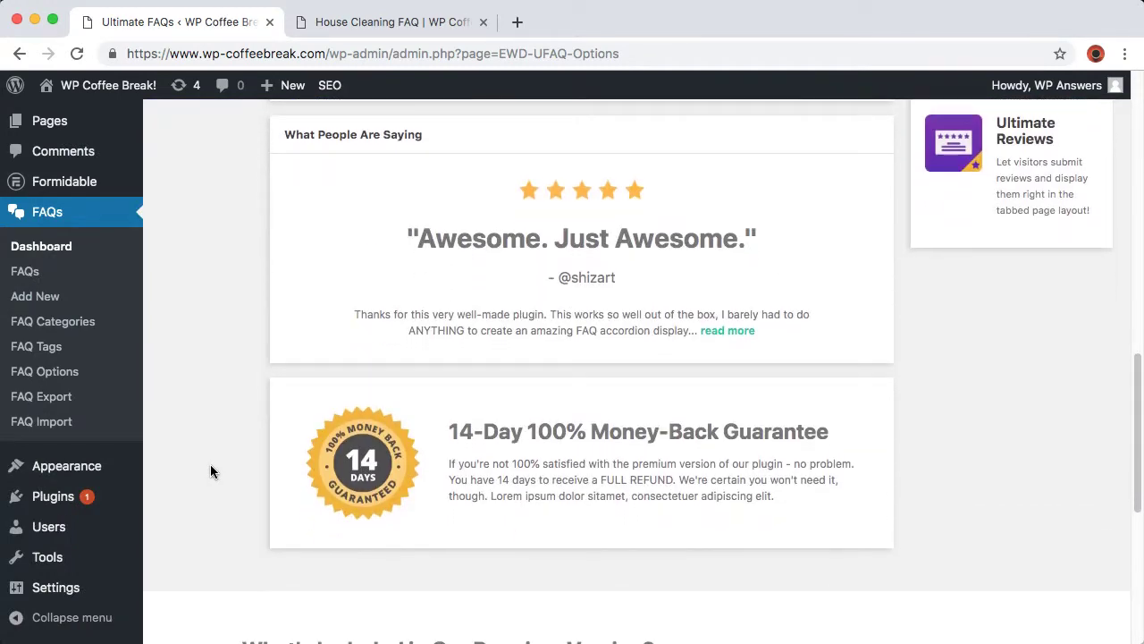
scroll(211, 465, "down", 2)
scroll(210, 465, "down", 5)
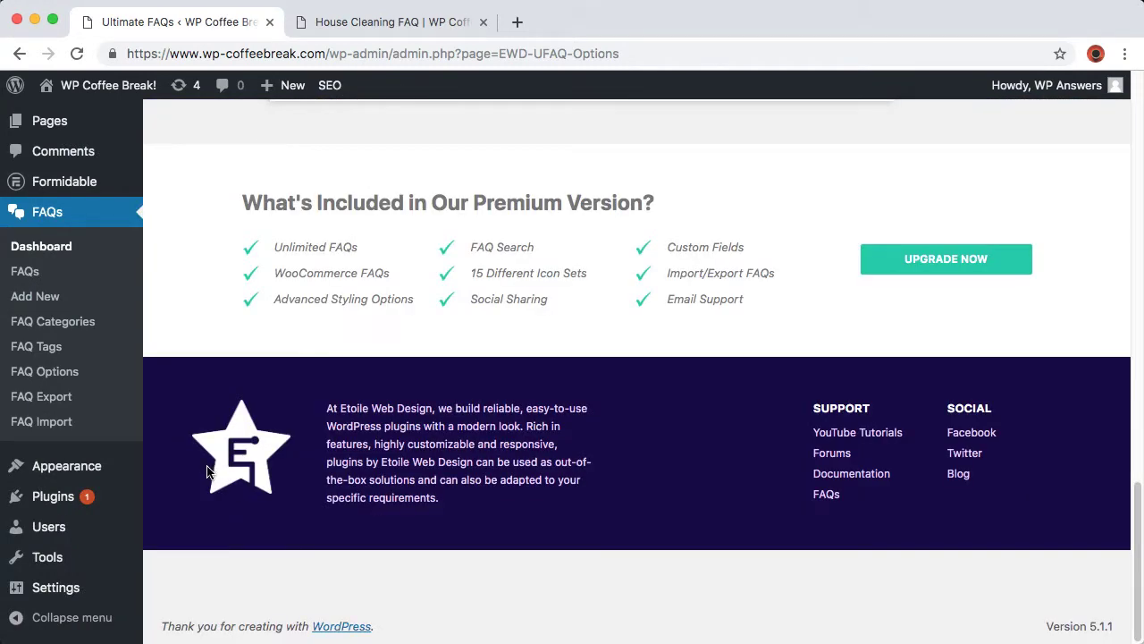